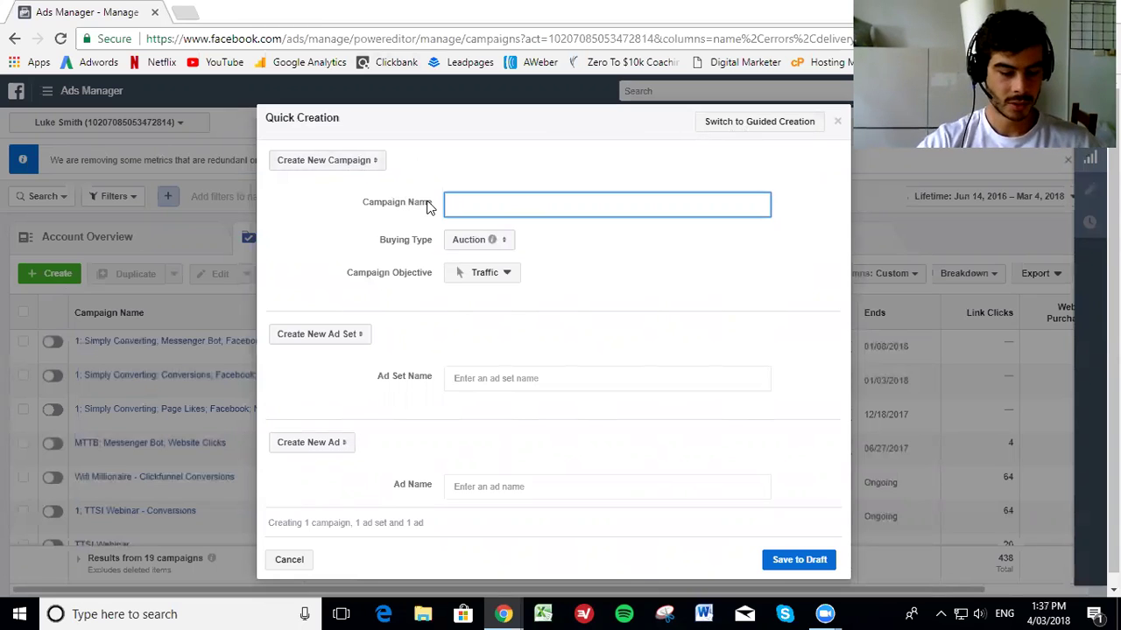
Name the new campaign "test campaign" and review the campaign objectives, keeping Traffic.
text(ampaign)
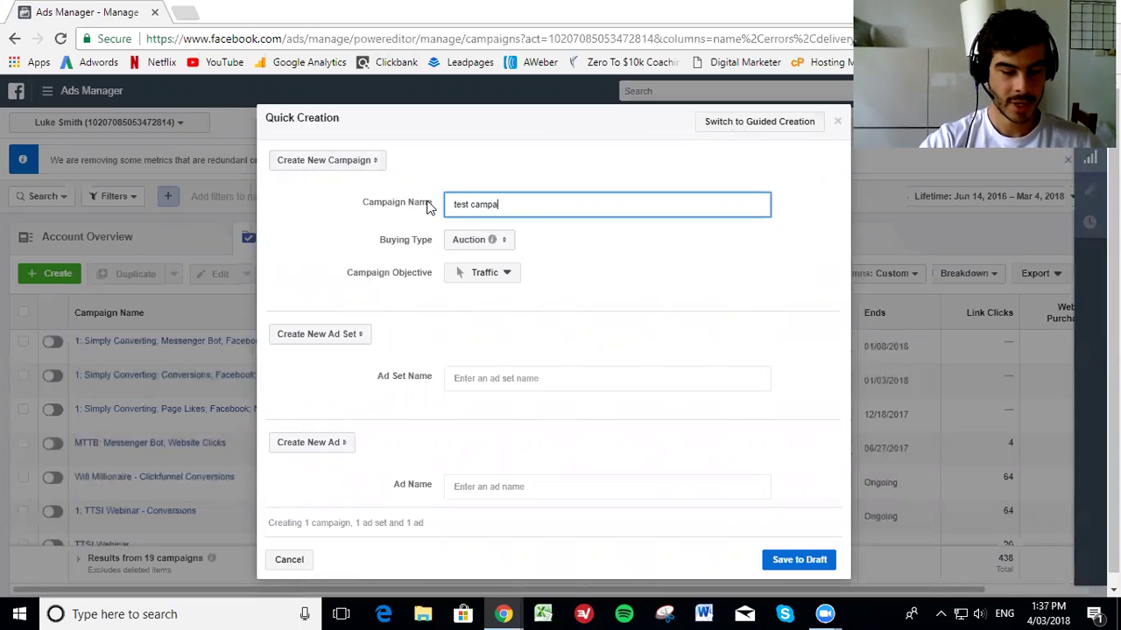
click(530, 243)
click(502, 251)
click(549, 244)
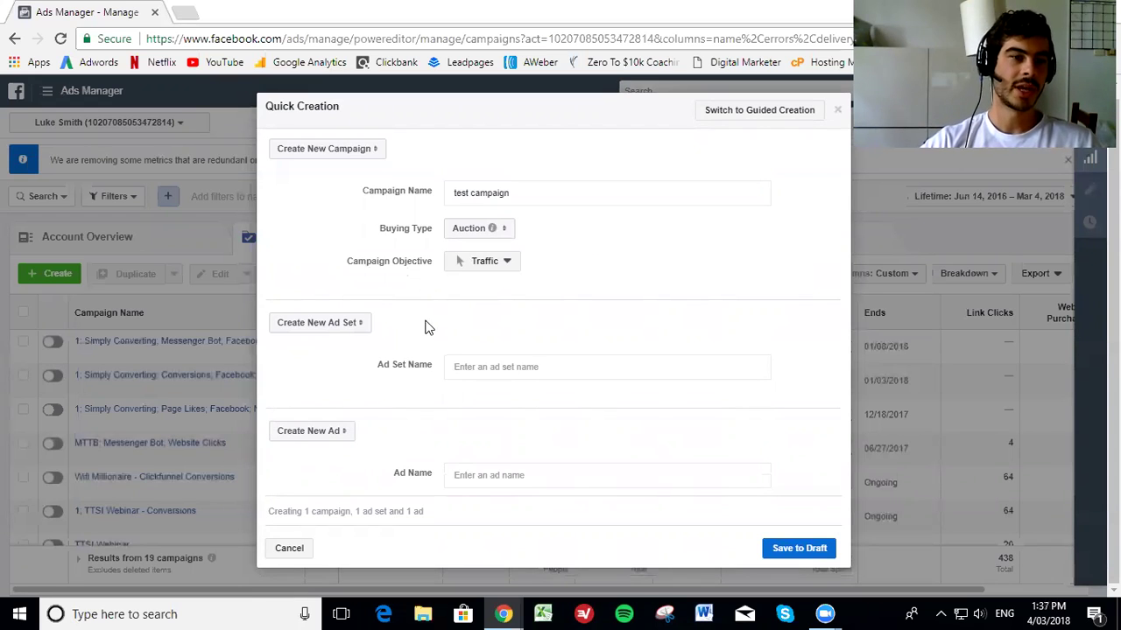
click(508, 266)
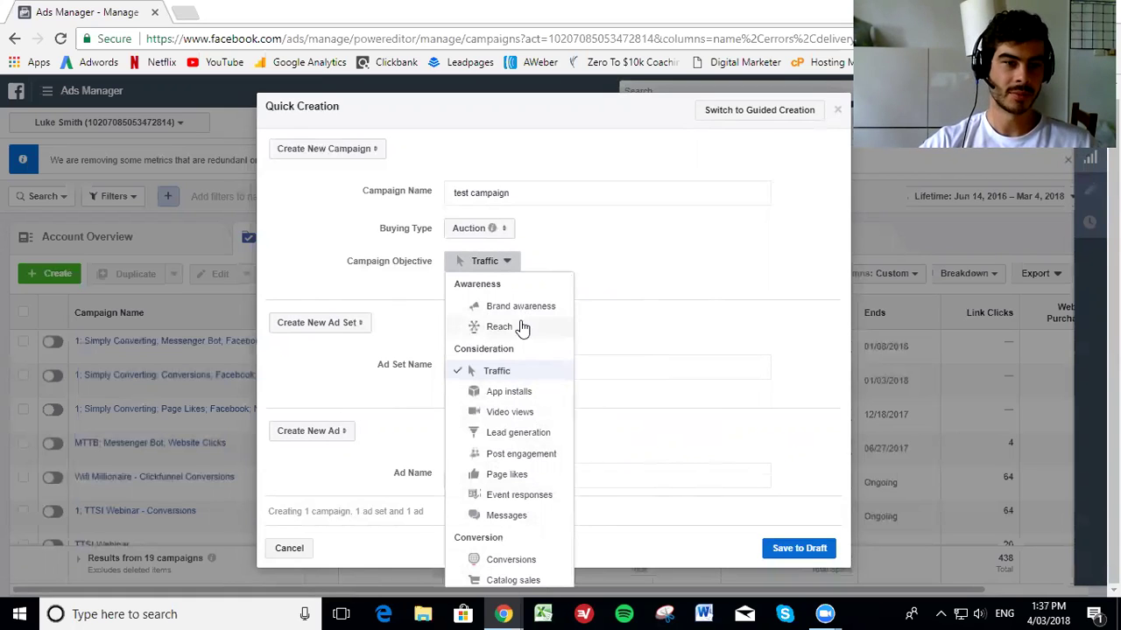
click(600, 328)
Name the new ad set "test ad set".
click(495, 371)
text(test)
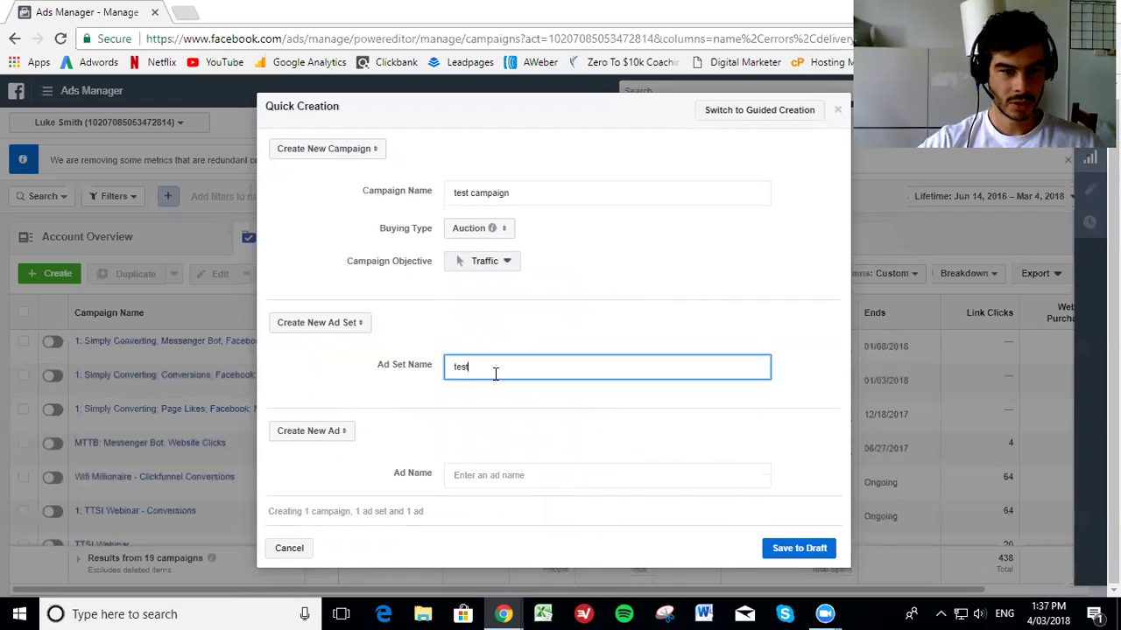
text( ad set)
click(510, 344)
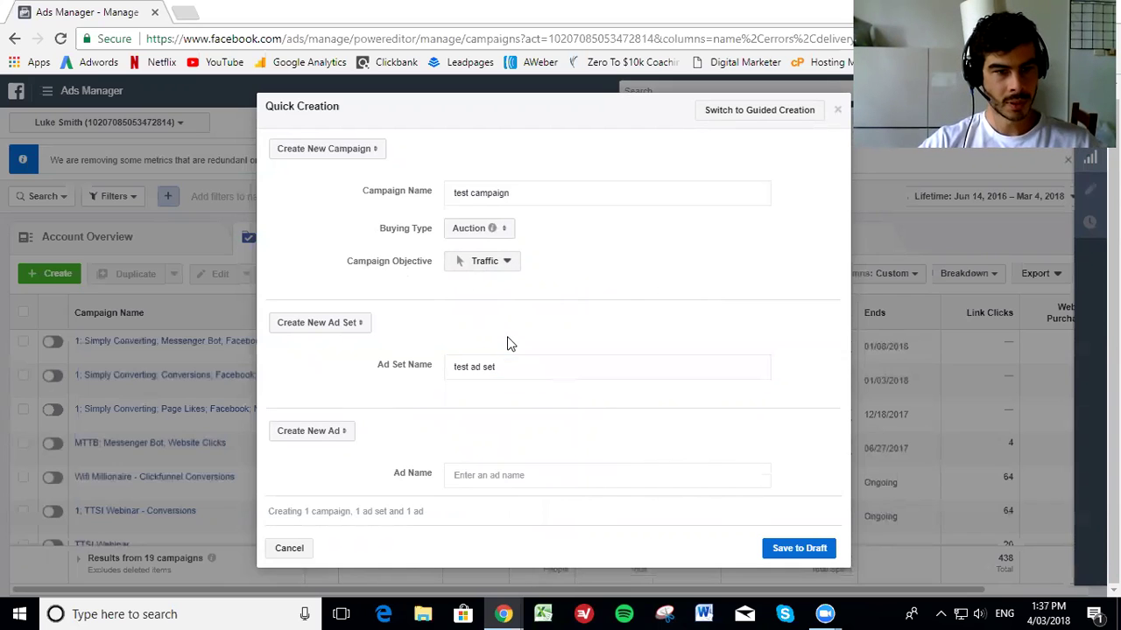
Choose to skip the ad and save the campaign and ad set as a draft.
click(325, 438)
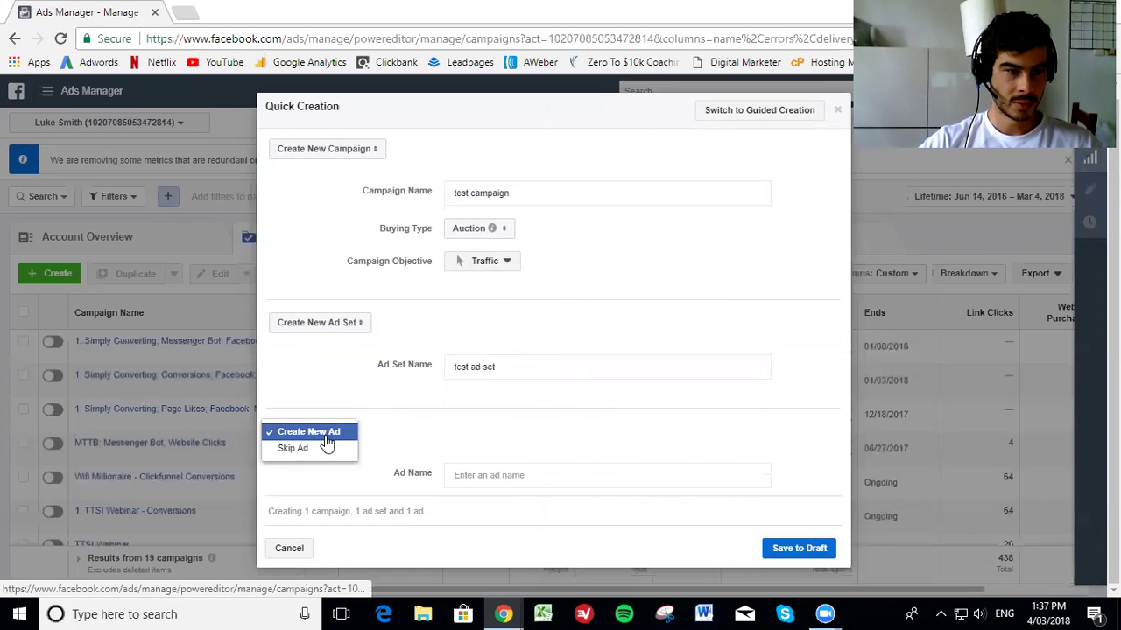
click(417, 432)
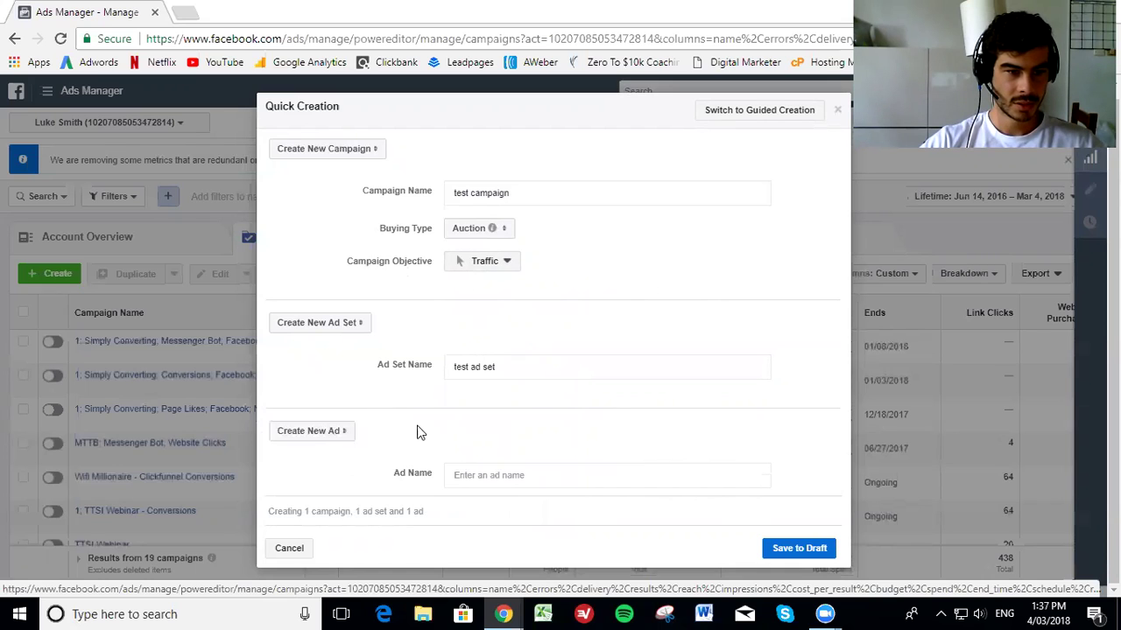
click(328, 435)
click(296, 448)
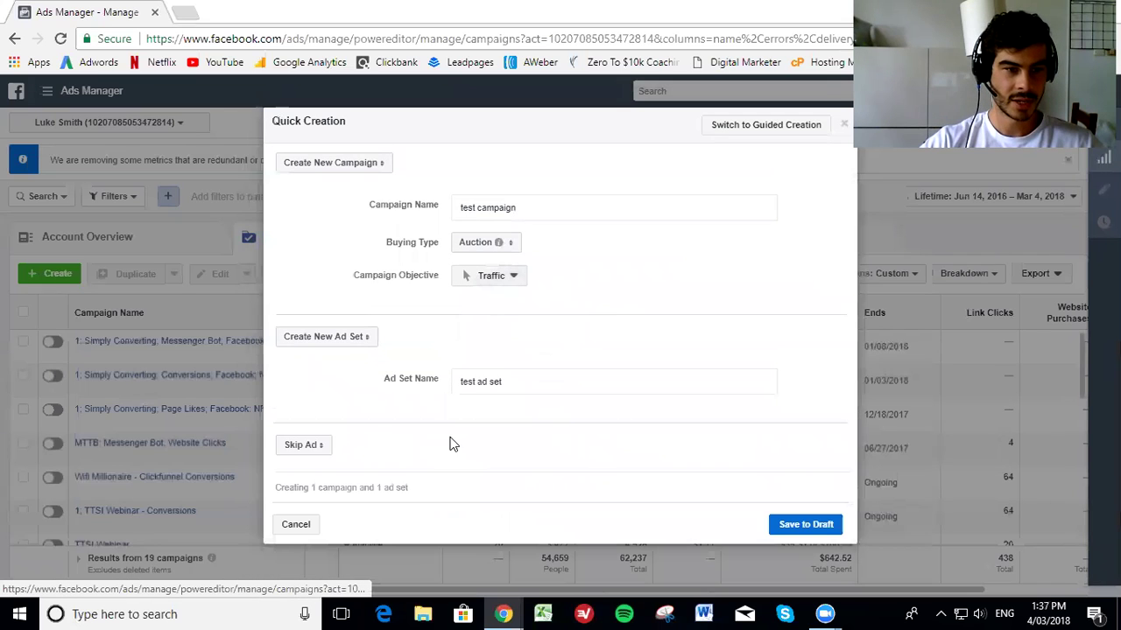
click(797, 525)
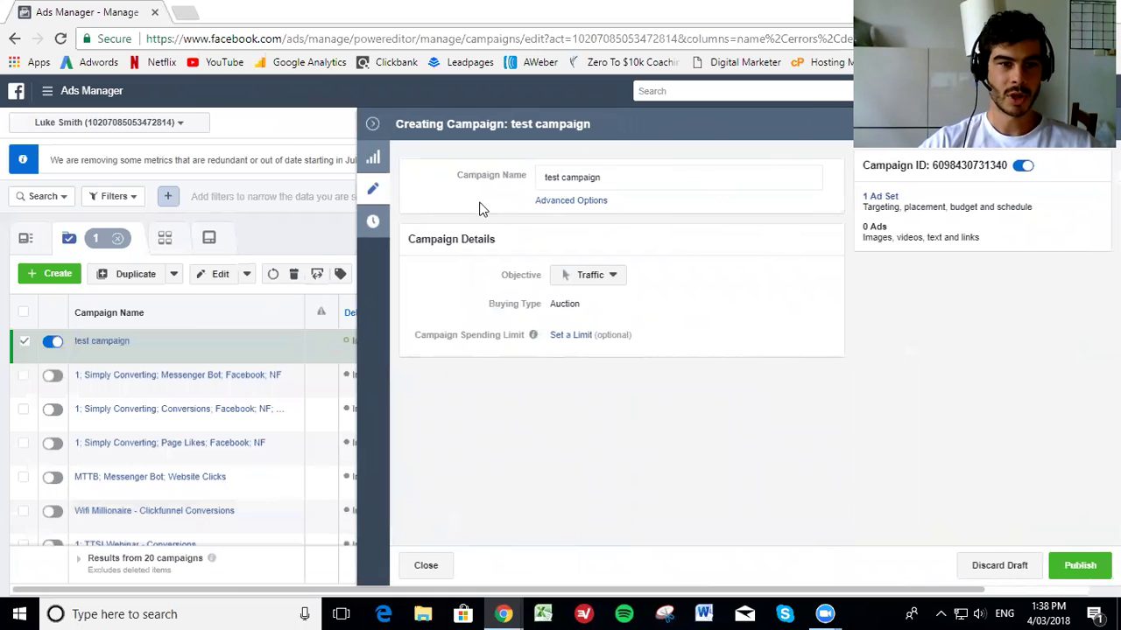
Set the test campaign's spending limit to $100 AUD and close the campaign editor.
click(571, 334)
text(100)
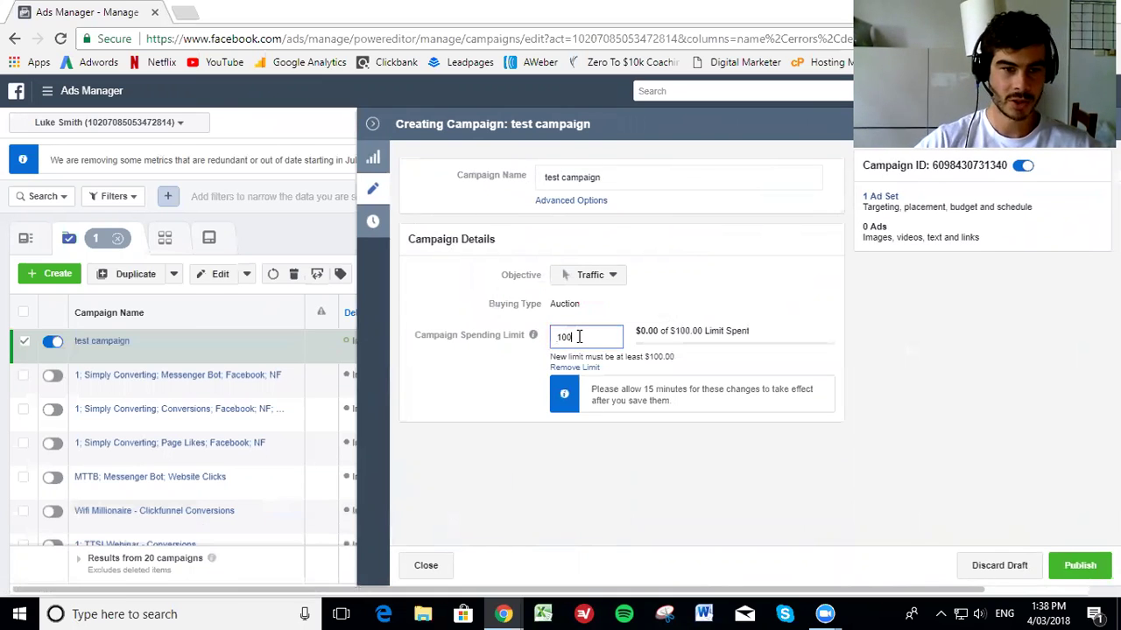
click(522, 335)
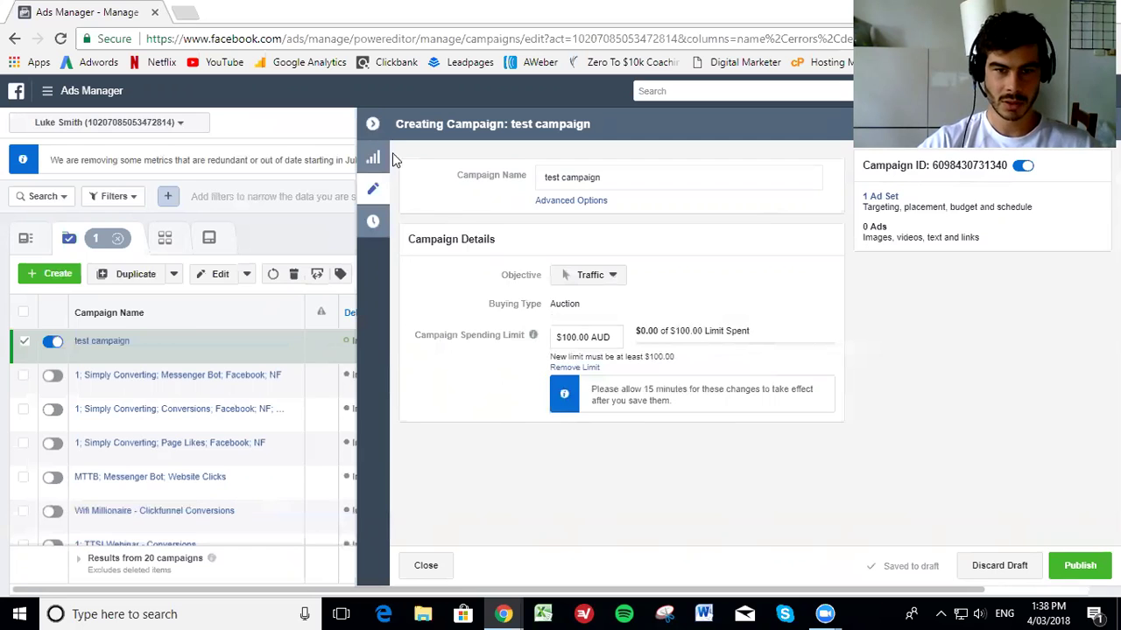
click(372, 126)
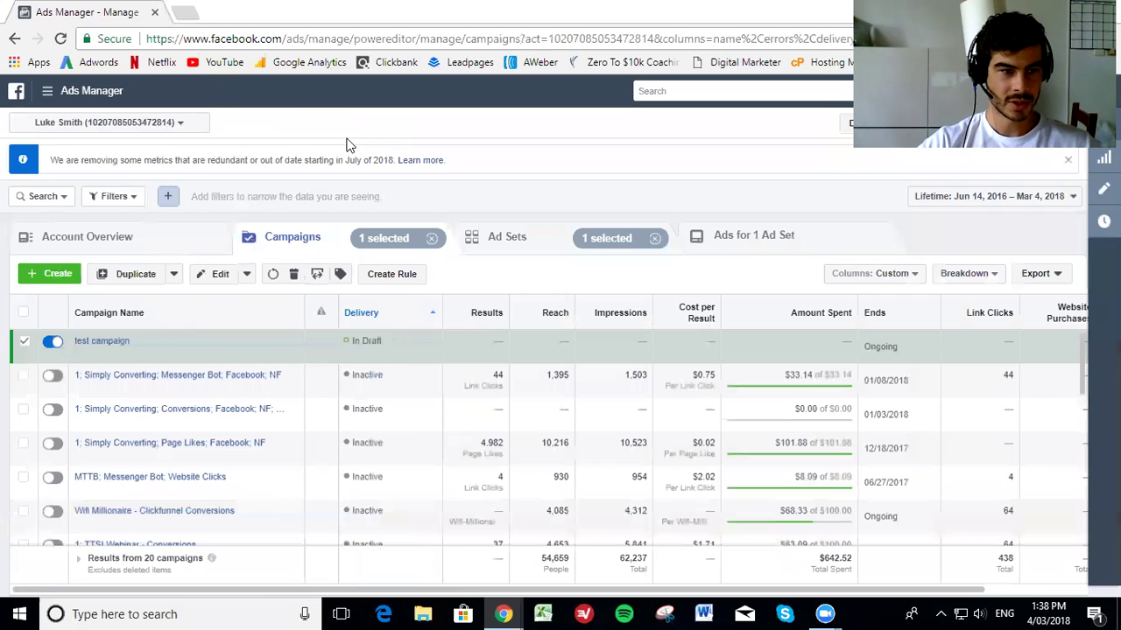
Go into the test campaign's ad sets and open "test ad set" for editing.
click(99, 344)
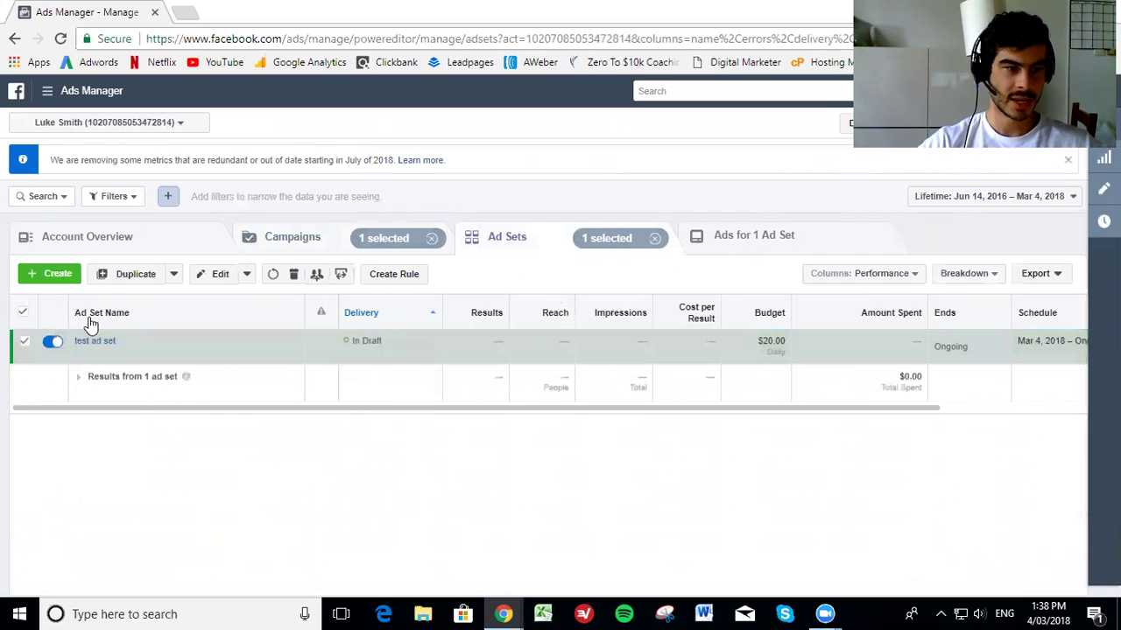
mouse_move(95, 342)
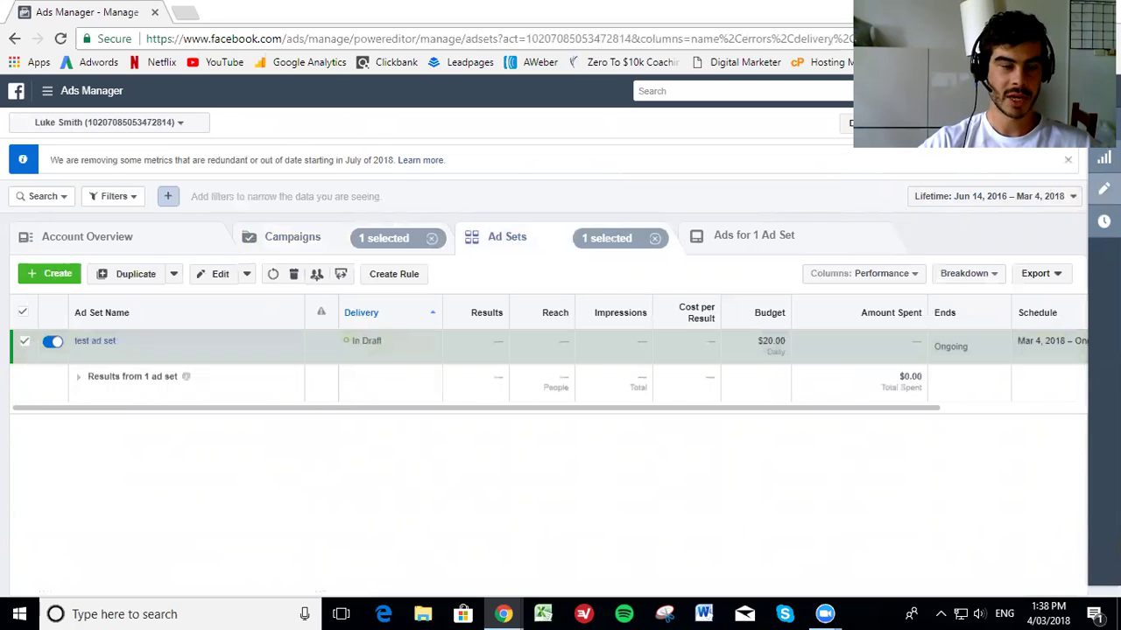
mouse_move(150, 358)
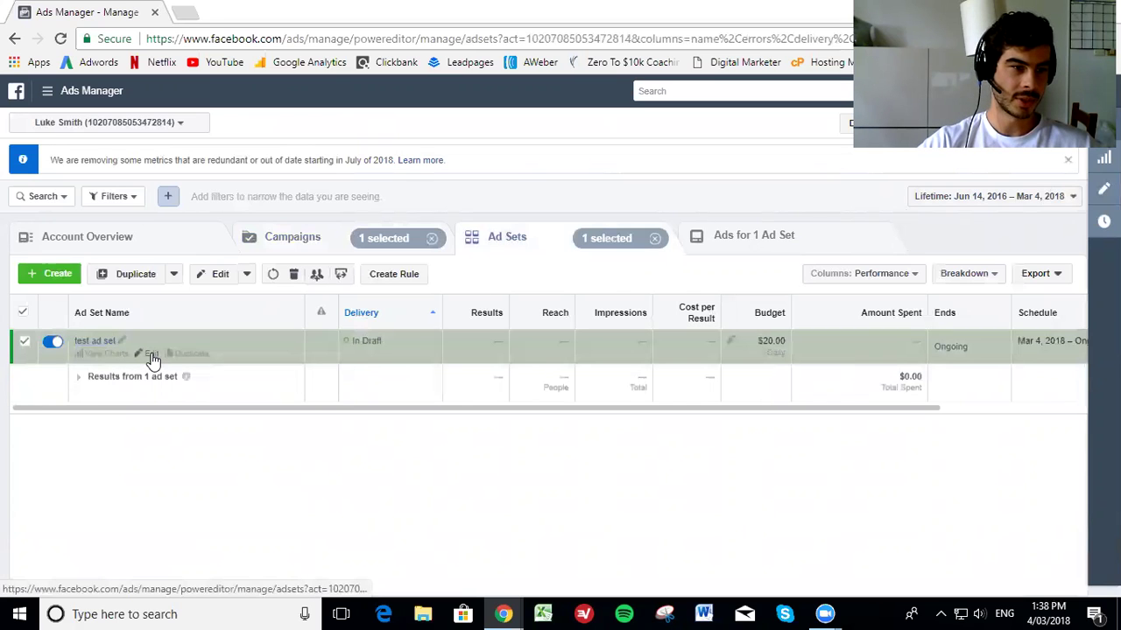
click(151, 356)
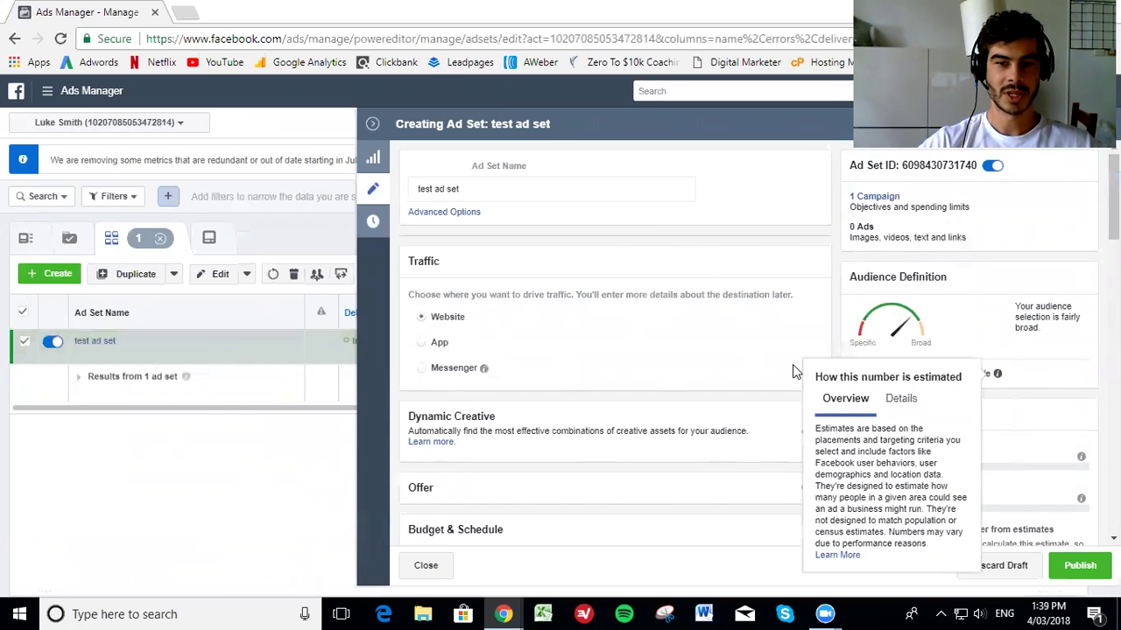
Switch the ad set to a lifetime budget and set the amount to $100.
scroll(526, 350, down, 1)
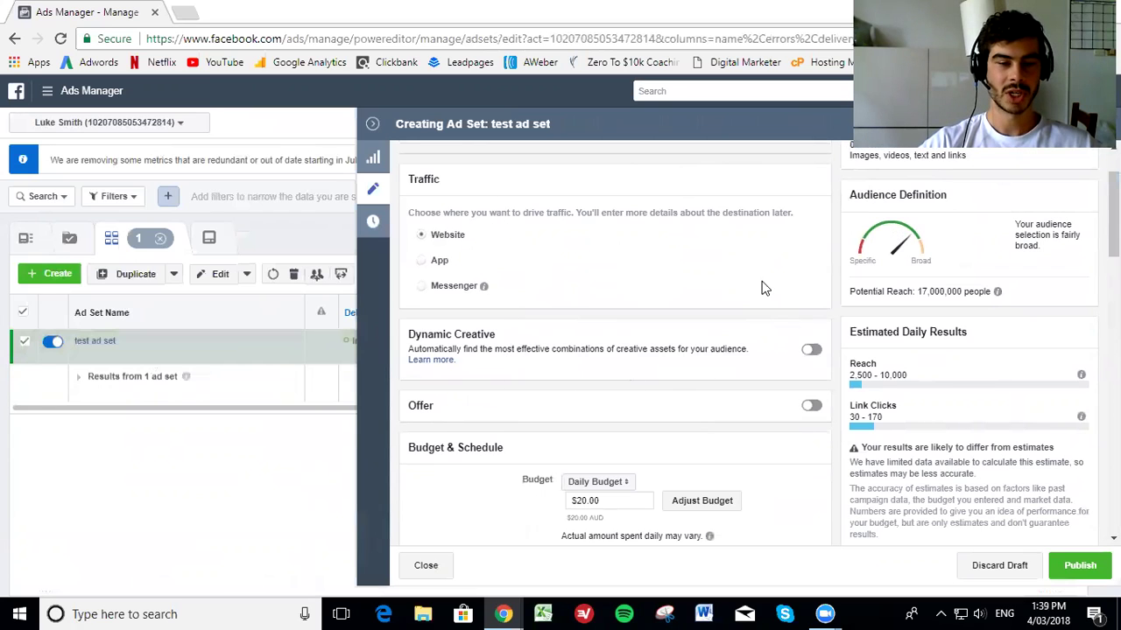
scroll(608, 300, down, 1)
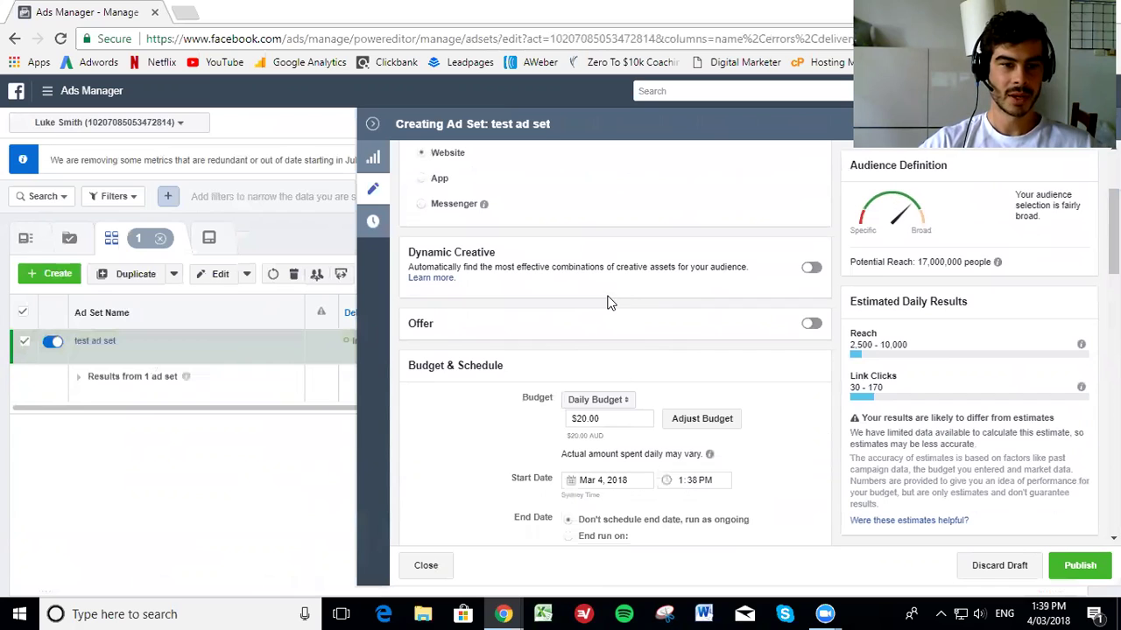
scroll(525, 266, down, 2)
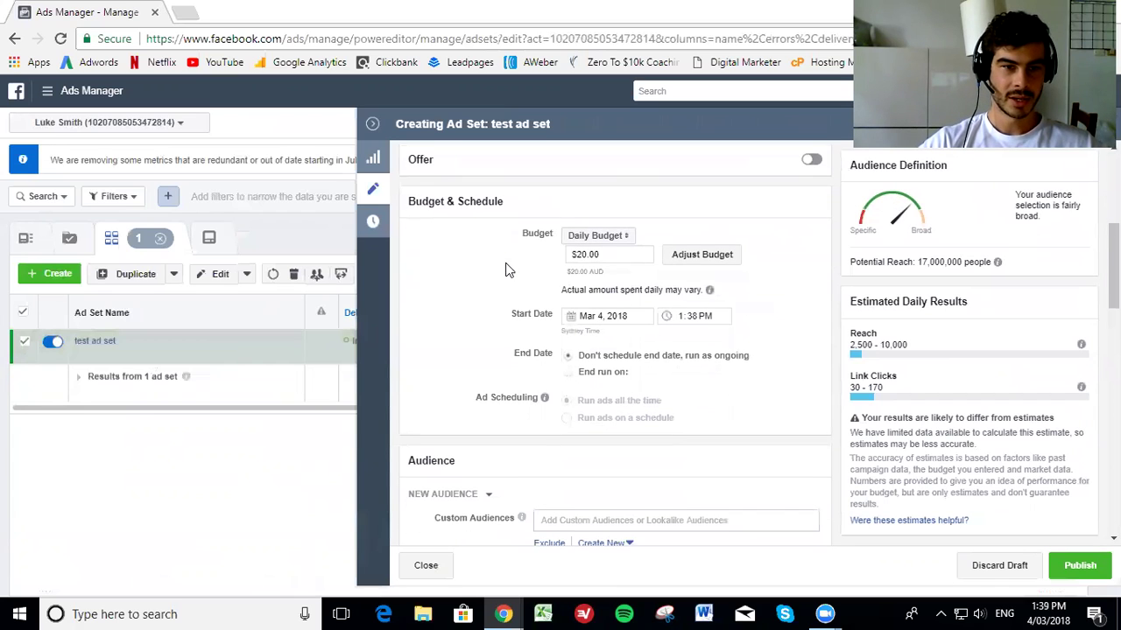
click(588, 237)
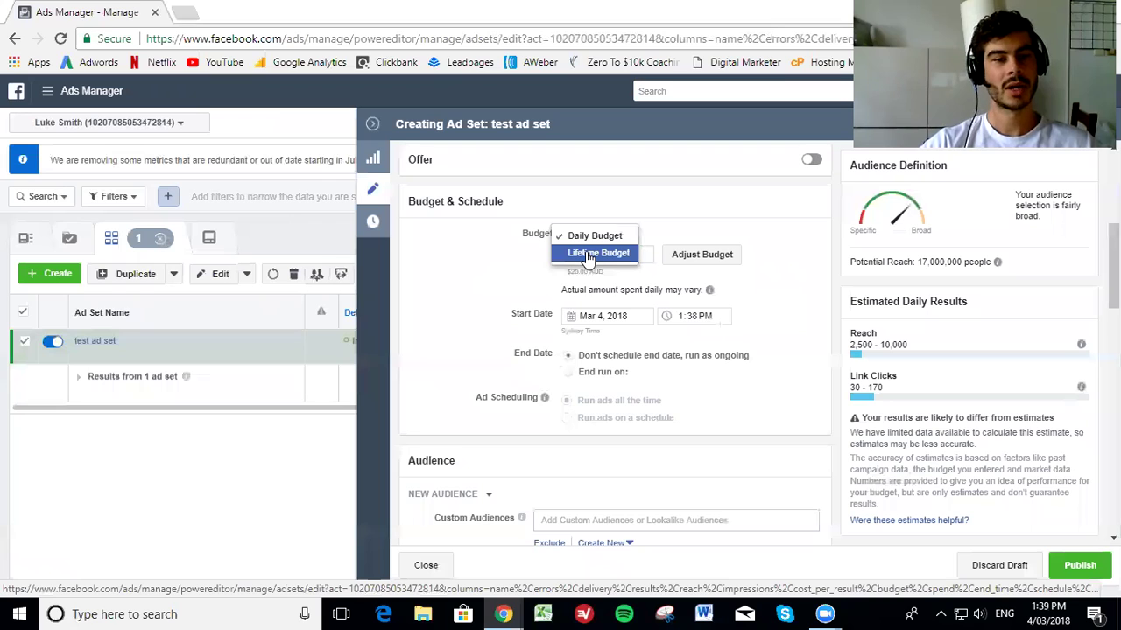
click(589, 236)
click(588, 237)
click(596, 253)
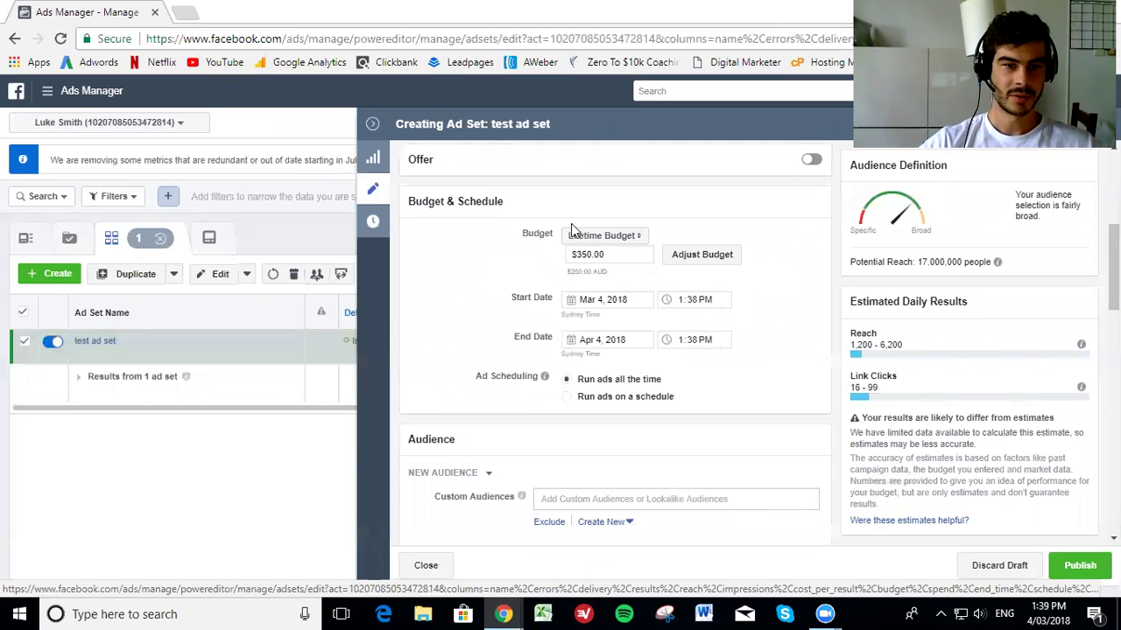
scroll(513, 261, down, 1)
drag(620, 173, 557, 170)
text(100)
click(534, 196)
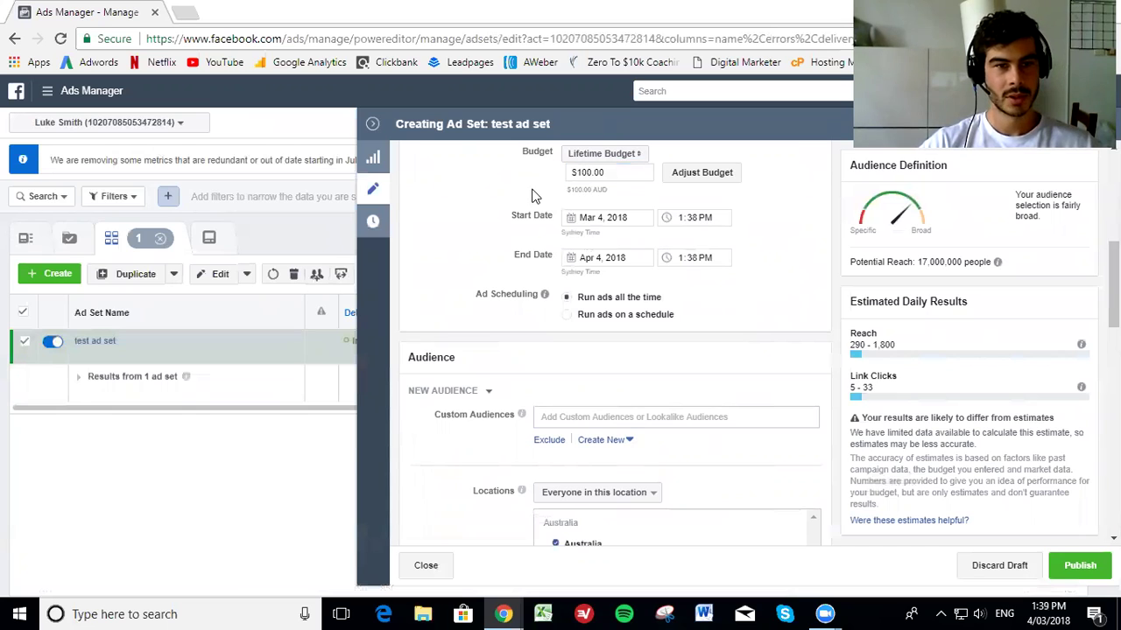
Set the ad set's end date to Mar 10, 2018, keeping Mar 4, 2018 as the start date.
click(591, 217)
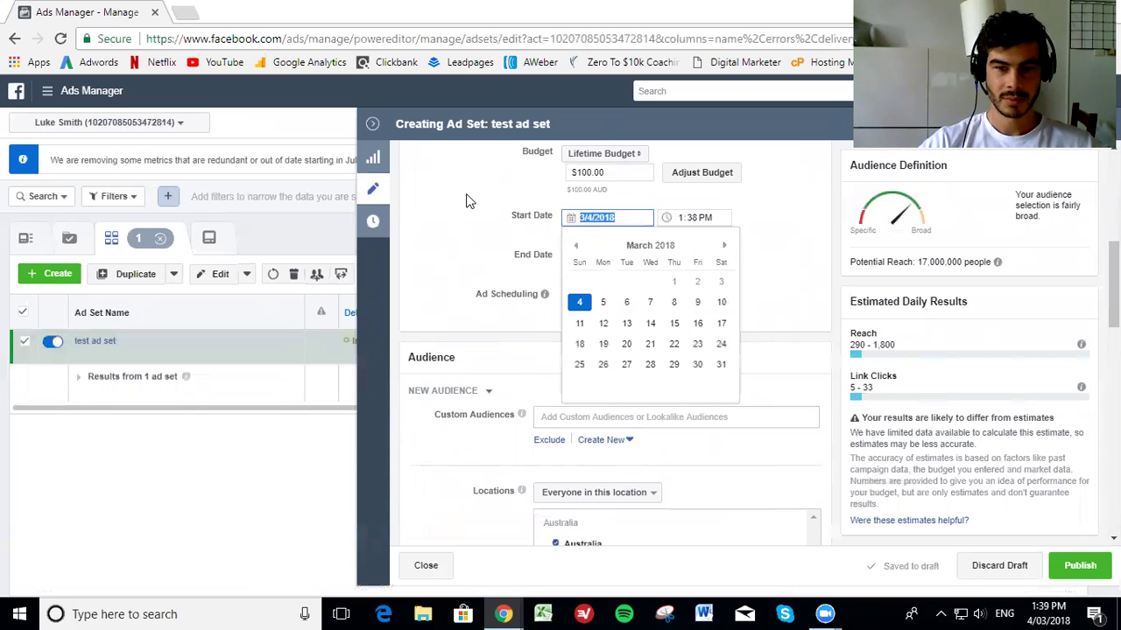
click(466, 201)
click(597, 257)
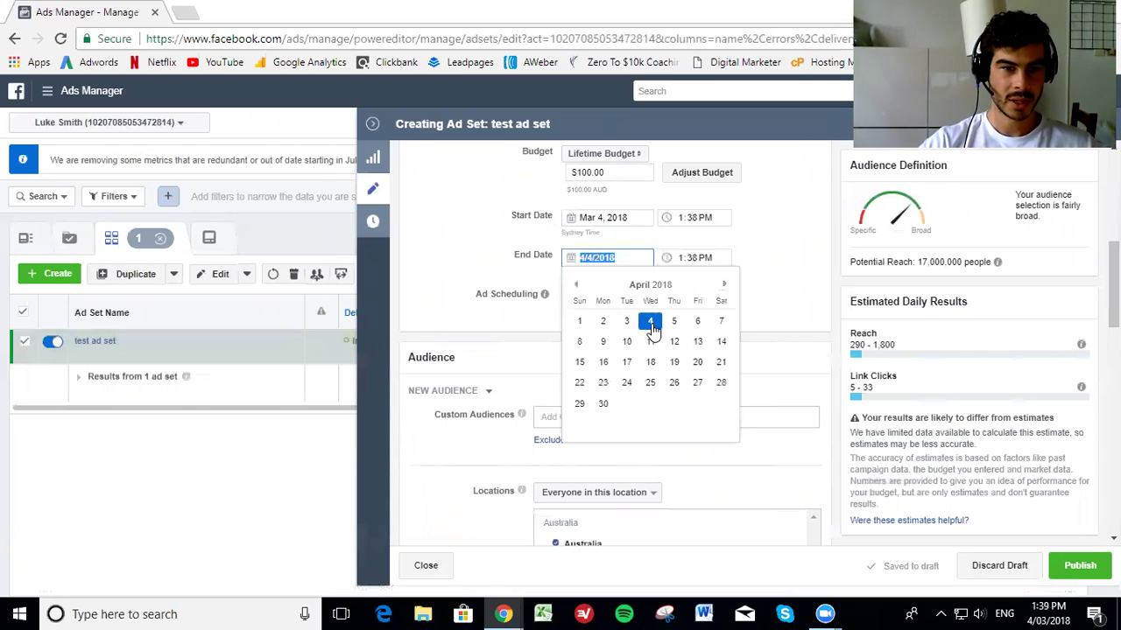
click(575, 285)
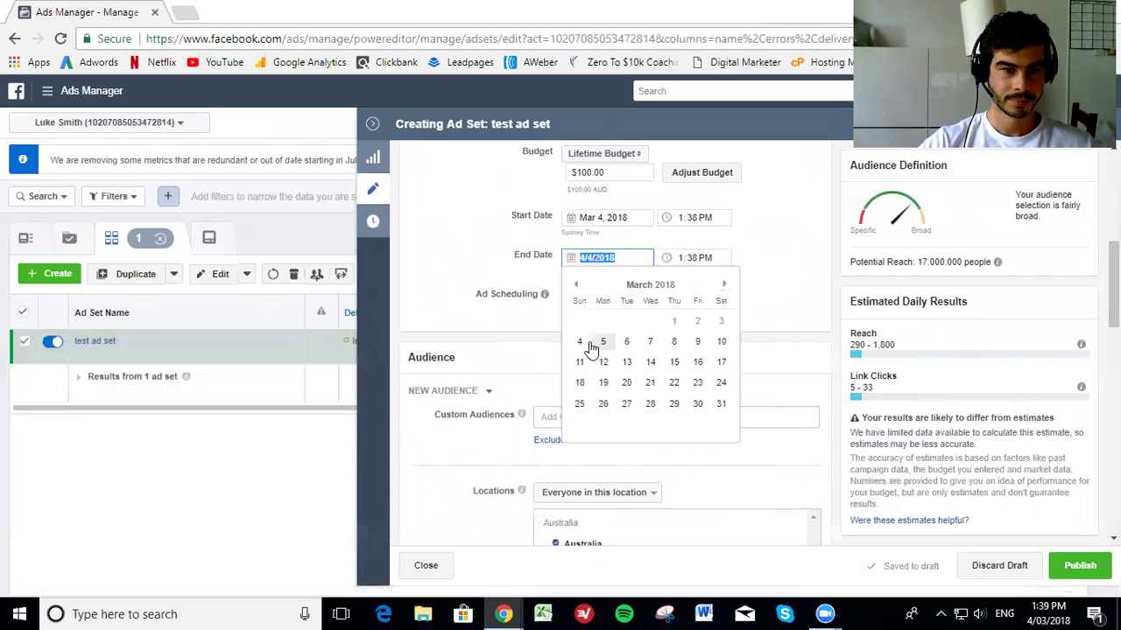
click(721, 342)
click(517, 261)
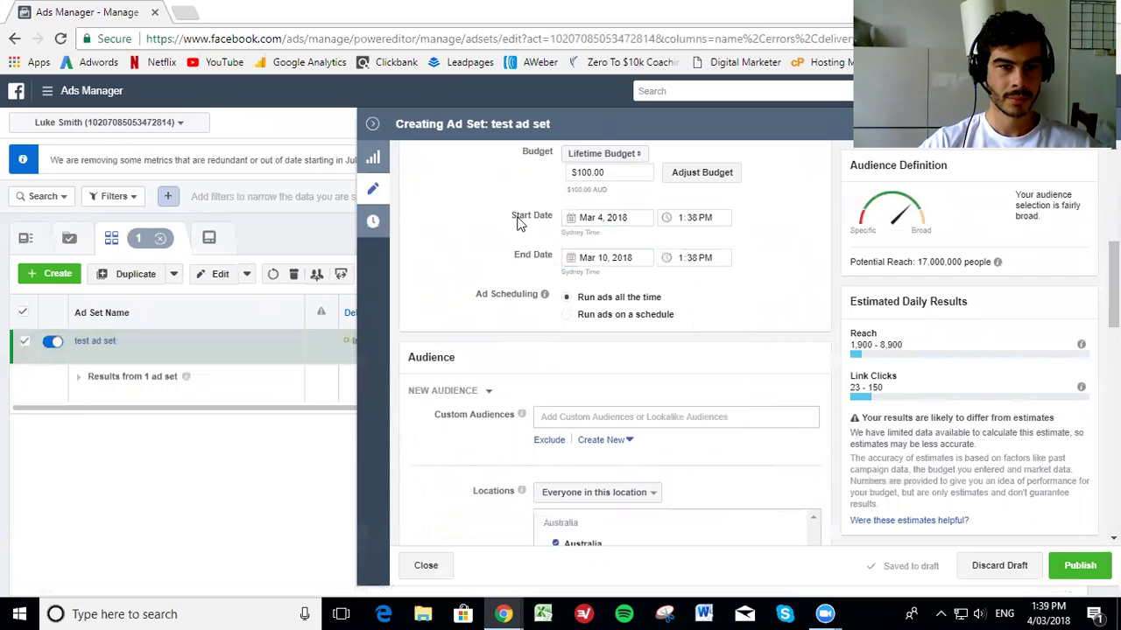
Set the ad set's start time to 4:00 AM and its end time to 11:59 PM.
click(682, 220)
text(4000a)
click(785, 223)
click(678, 259)
text(11:)
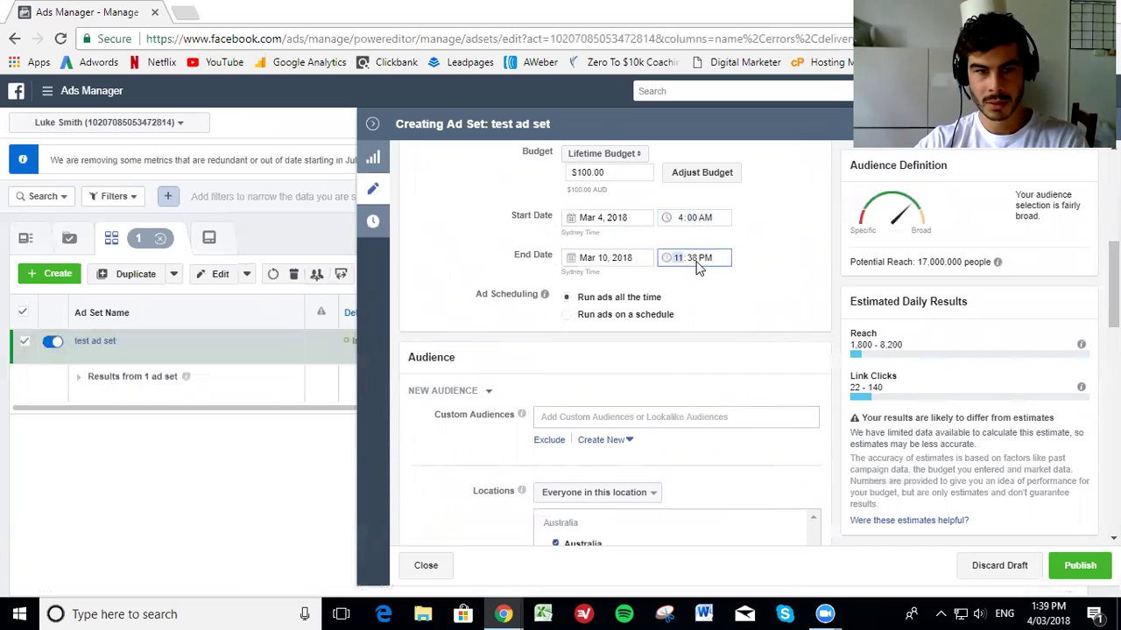
text(59)
click(744, 253)
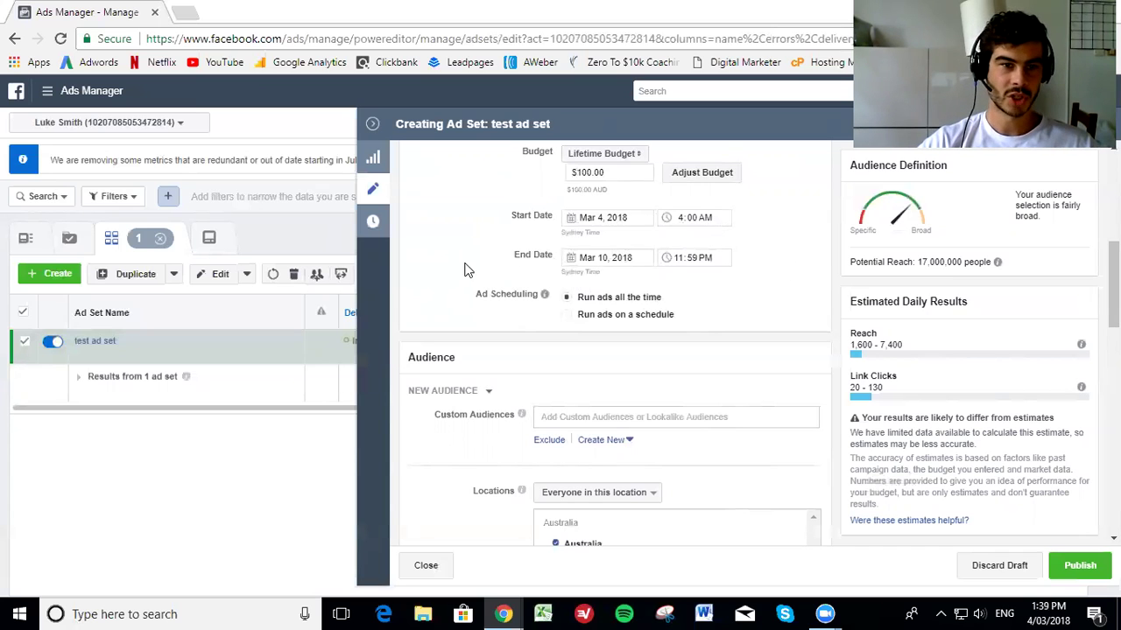
Browse the saved custom audiences and lookalike audiences available for the ad set's targeting.
scroll(451, 258, down, 1)
scroll(432, 253, up, 1)
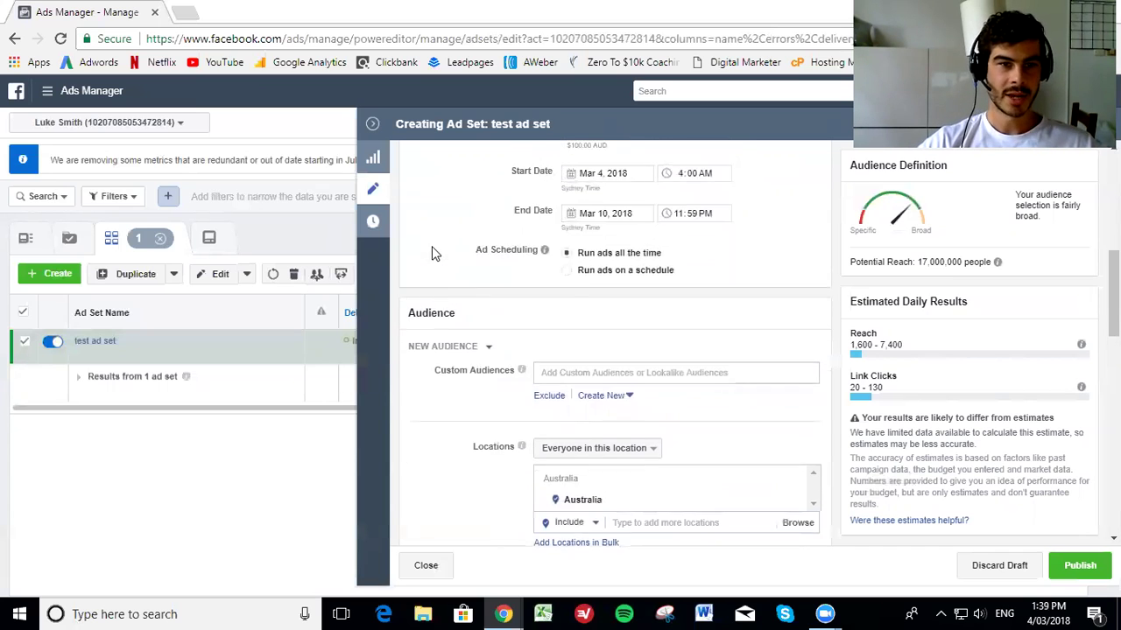
scroll(432, 253, up, 1)
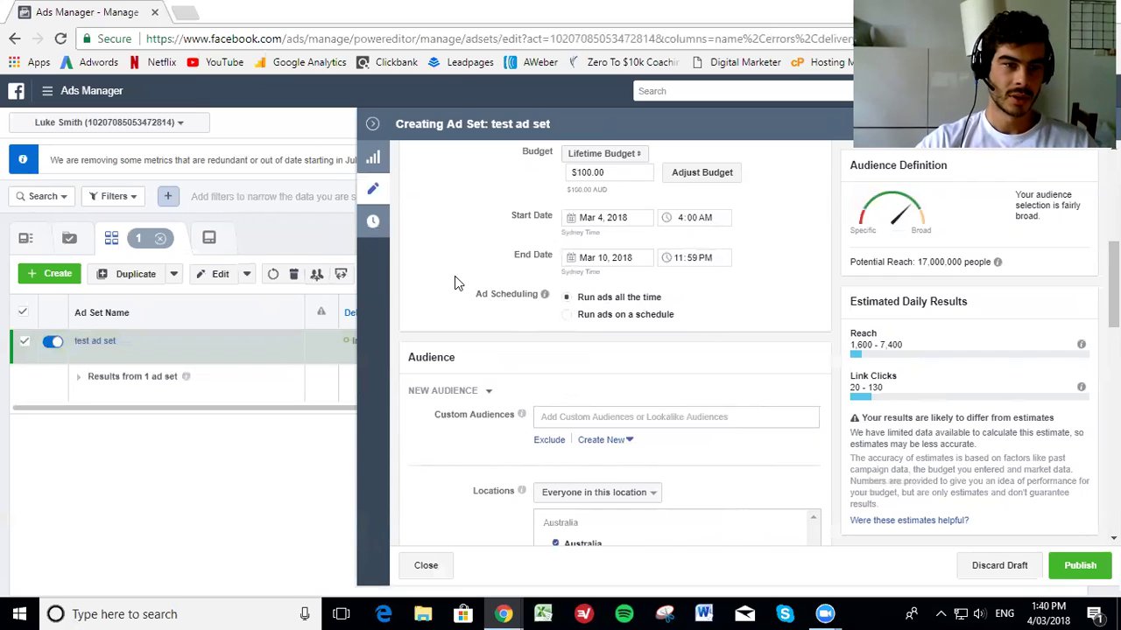
scroll(456, 289, down, 1)
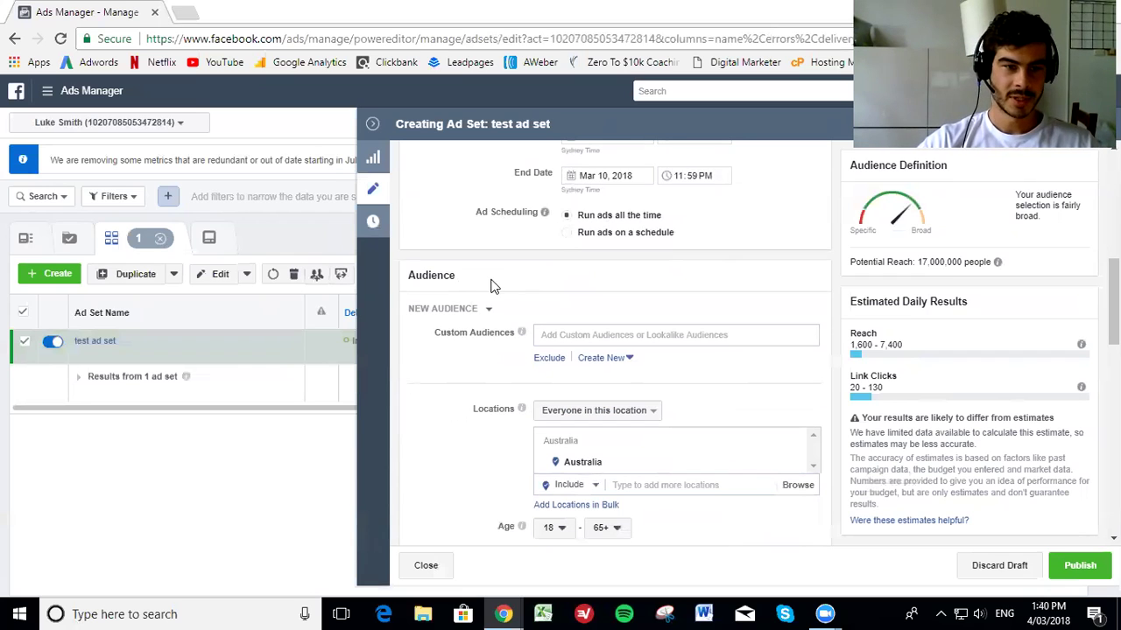
scroll(462, 284, down, 1)
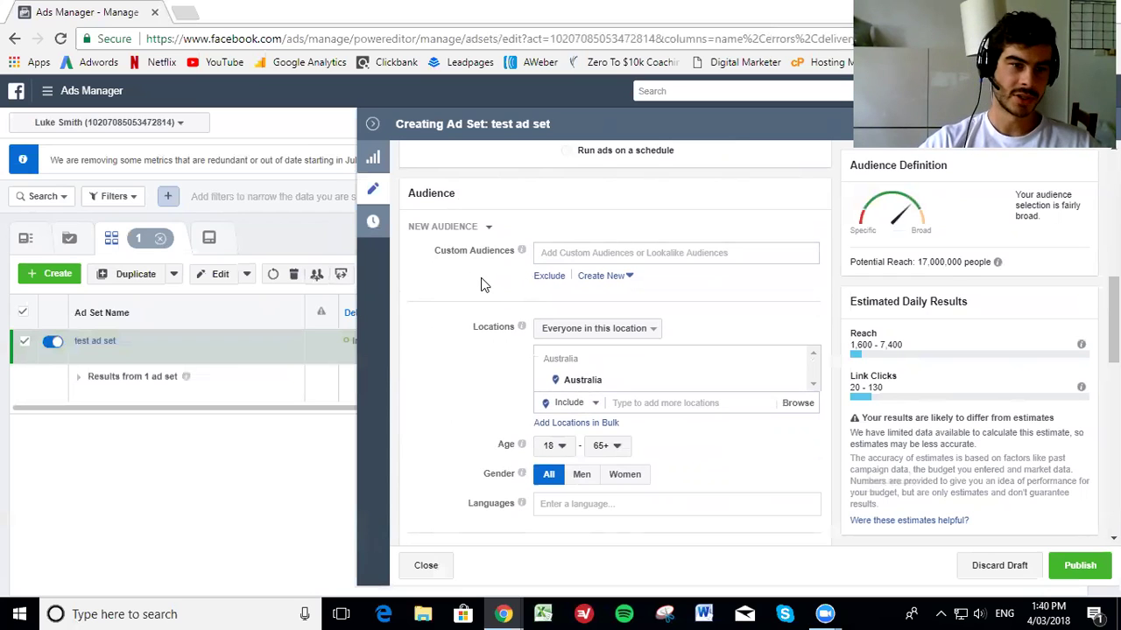
scroll(451, 279, down, 1)
click(601, 171)
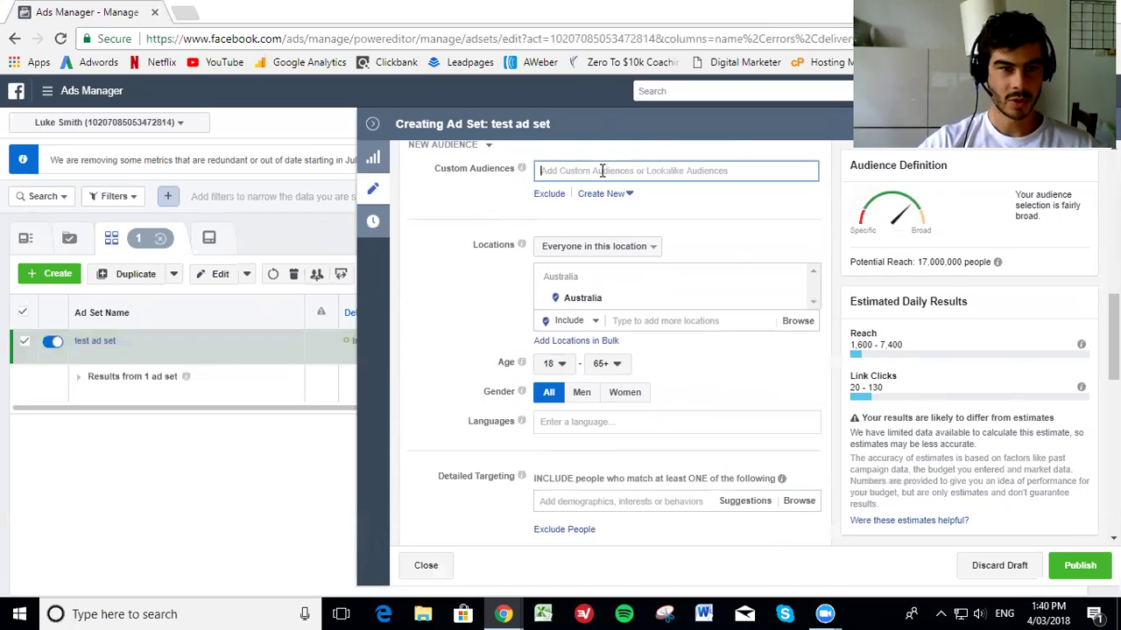
click(726, 206)
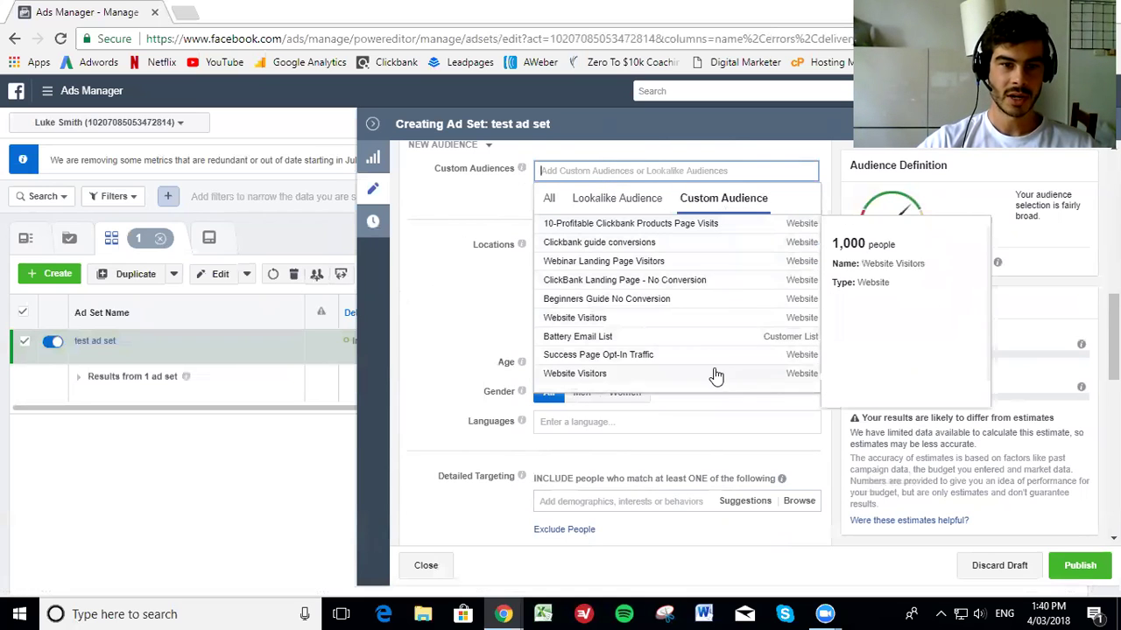
click(646, 201)
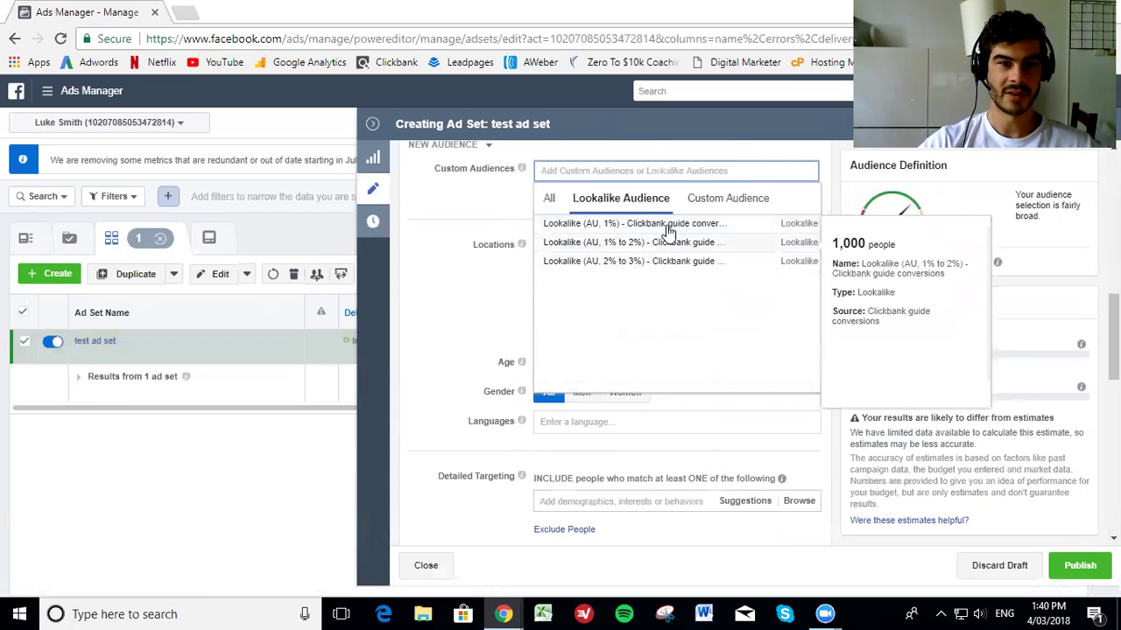
View the full list of saved audiences and the minimum age options for the ad set's audience.
click(555, 198)
click(480, 200)
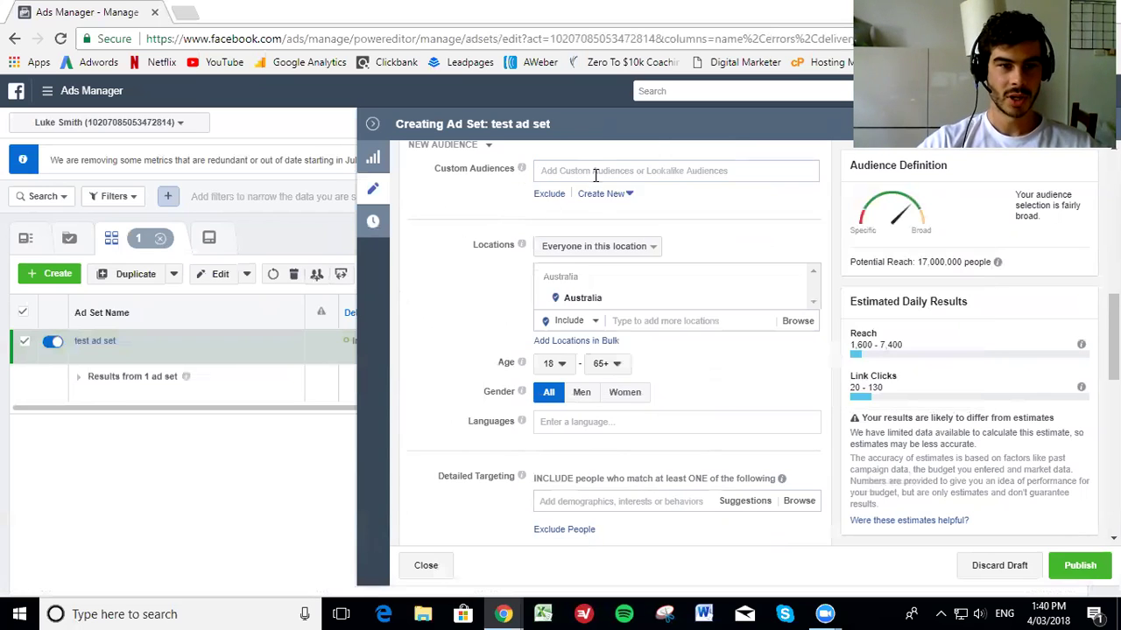
scroll(446, 219, down, 1)
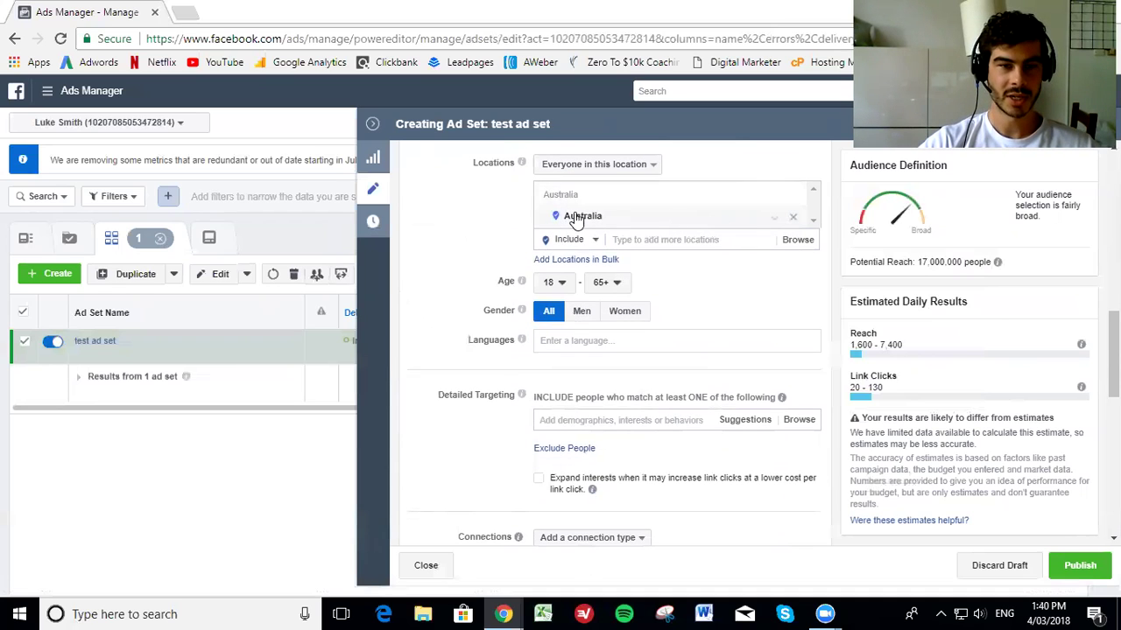
click(548, 281)
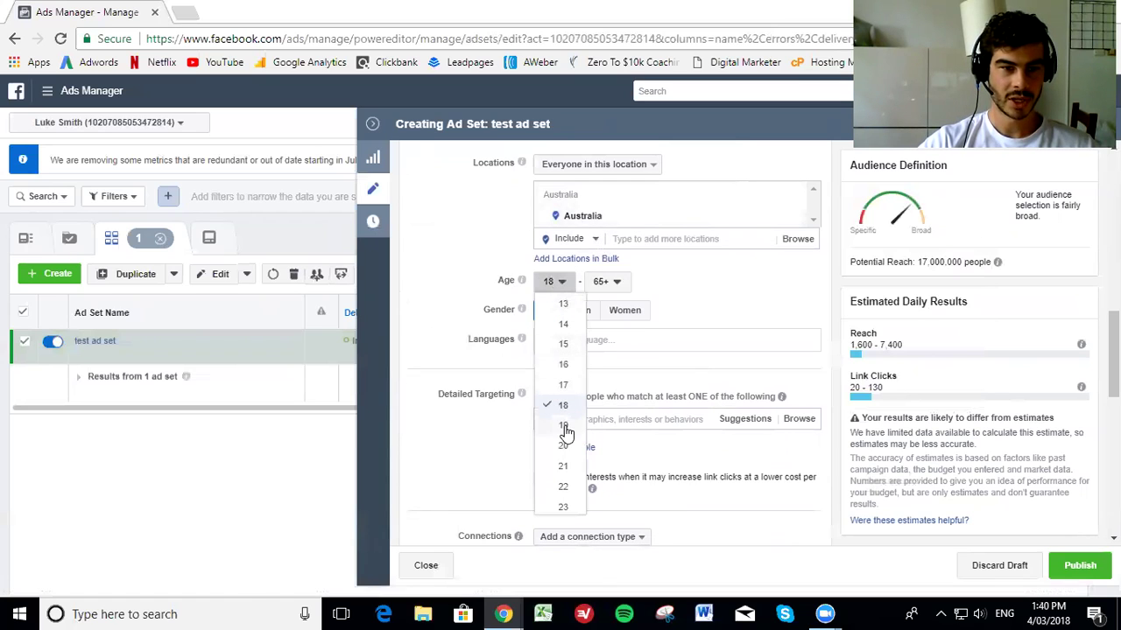
click(652, 295)
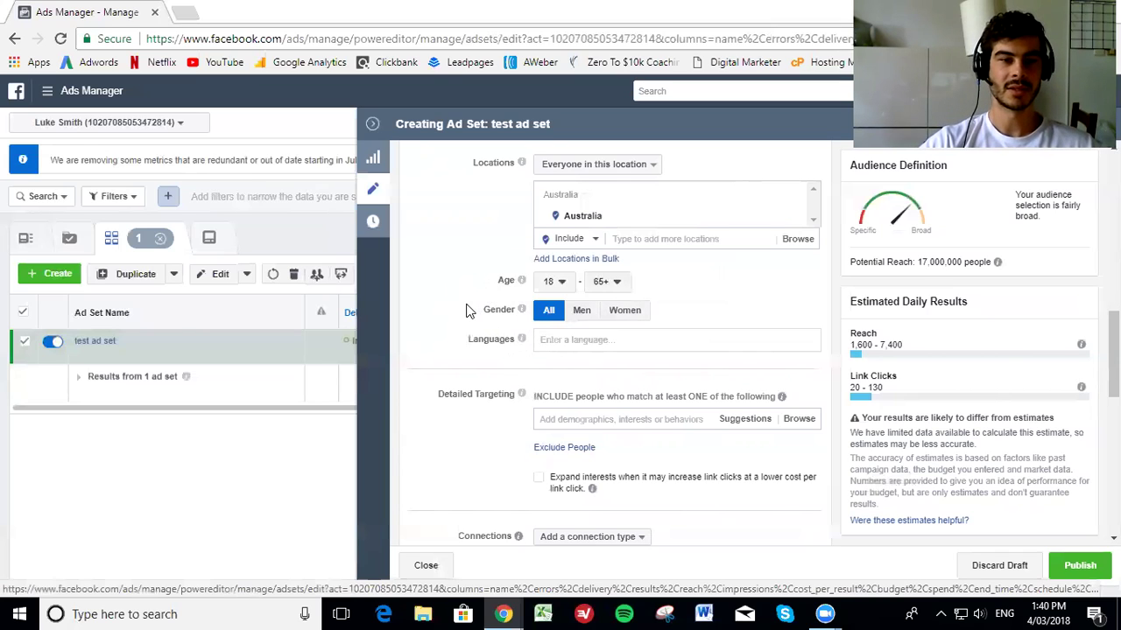
Search the audience's language options for "engl" and clear the search again.
click(565, 340)
text(engl)
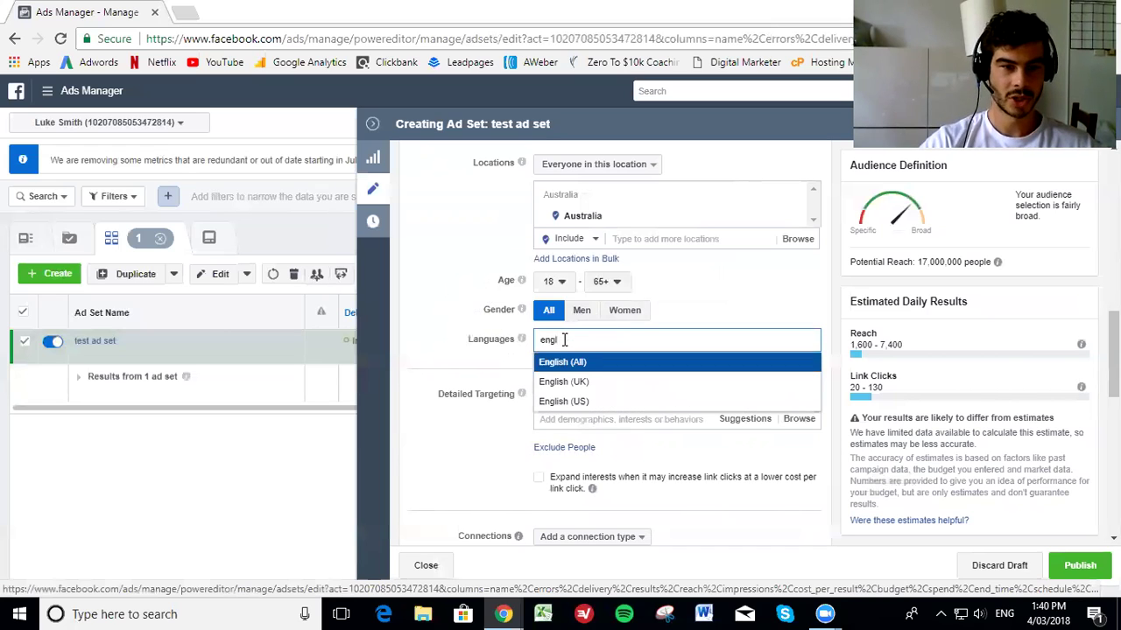
key(BackSpace)
key(BackSpace)
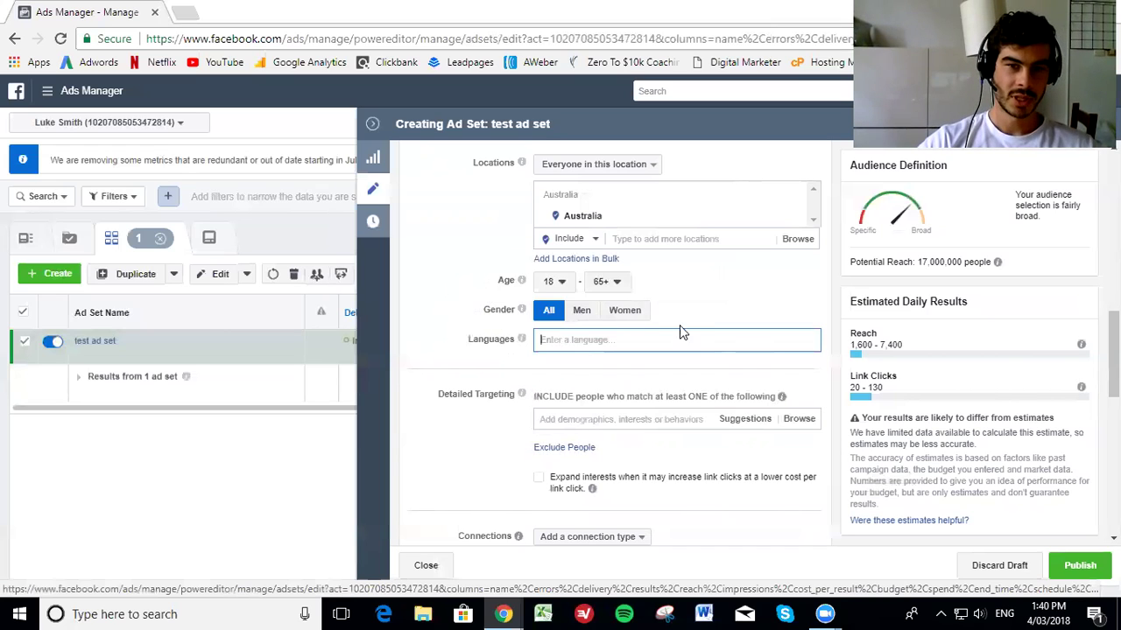
click(745, 295)
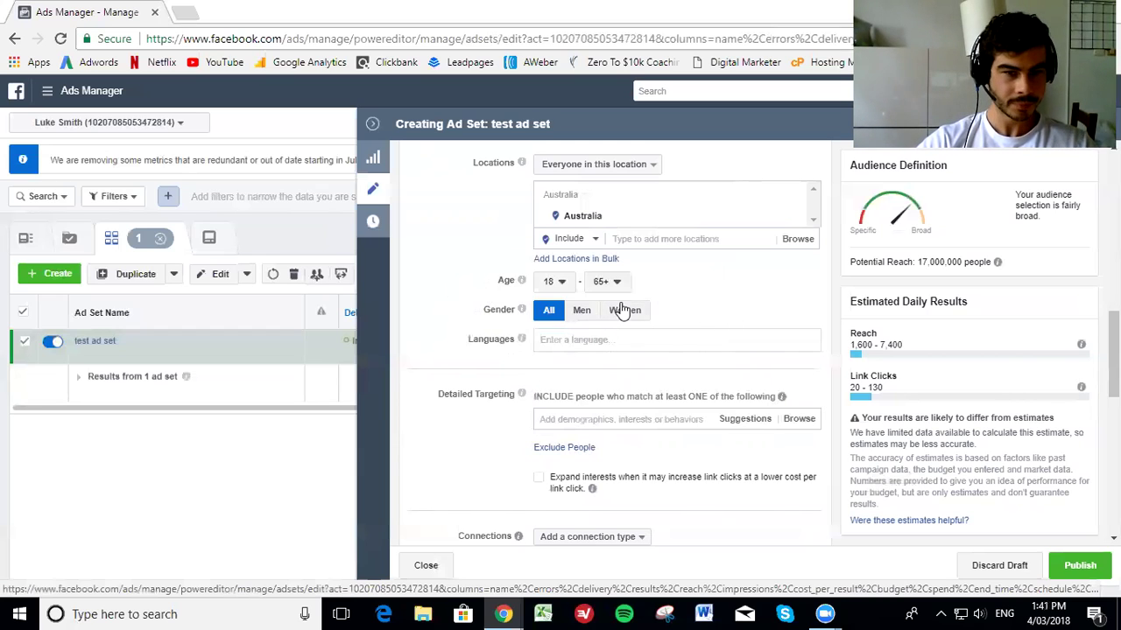
Search the detailed targeting for "gamers" and include the Console gamers behavior.
scroll(560, 302, down, 1)
scroll(458, 344, down, 1)
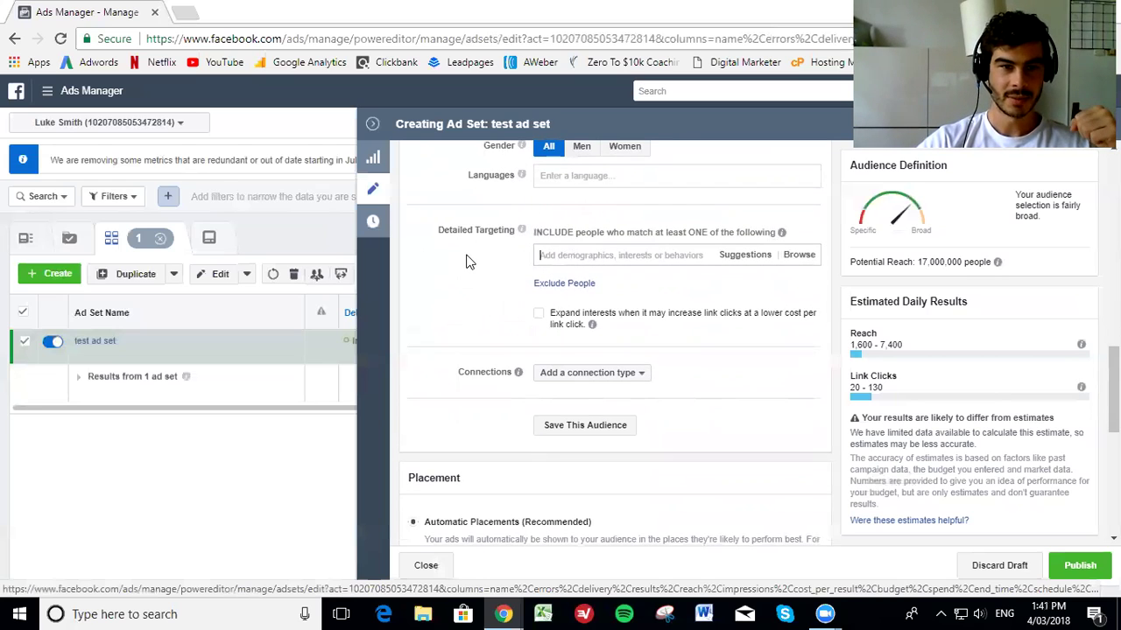
click(547, 252)
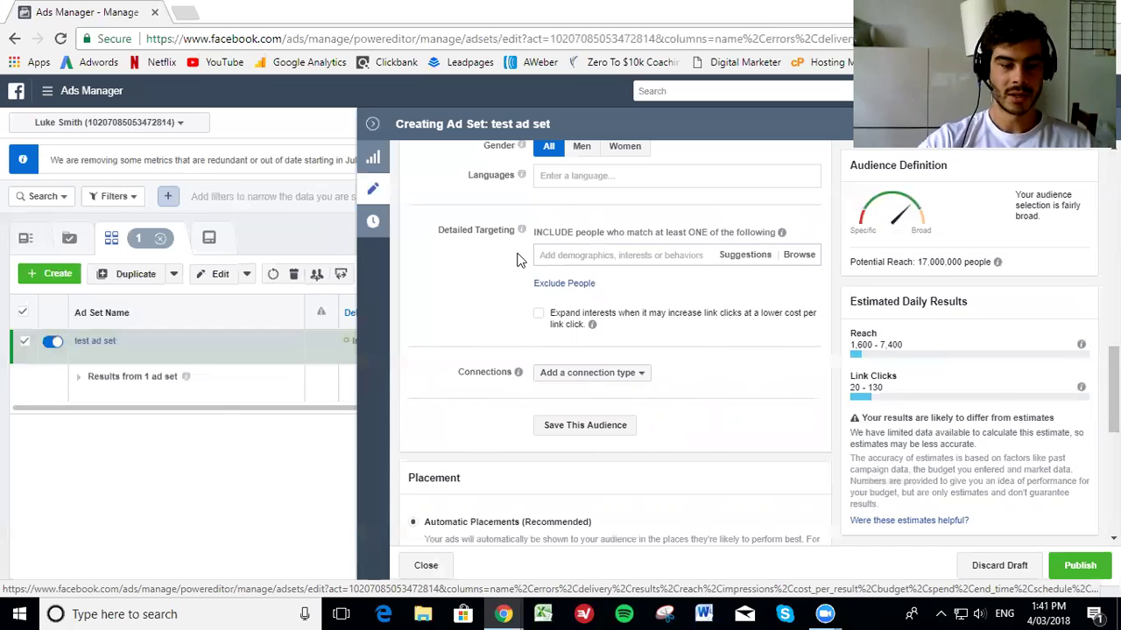
text(gamer)
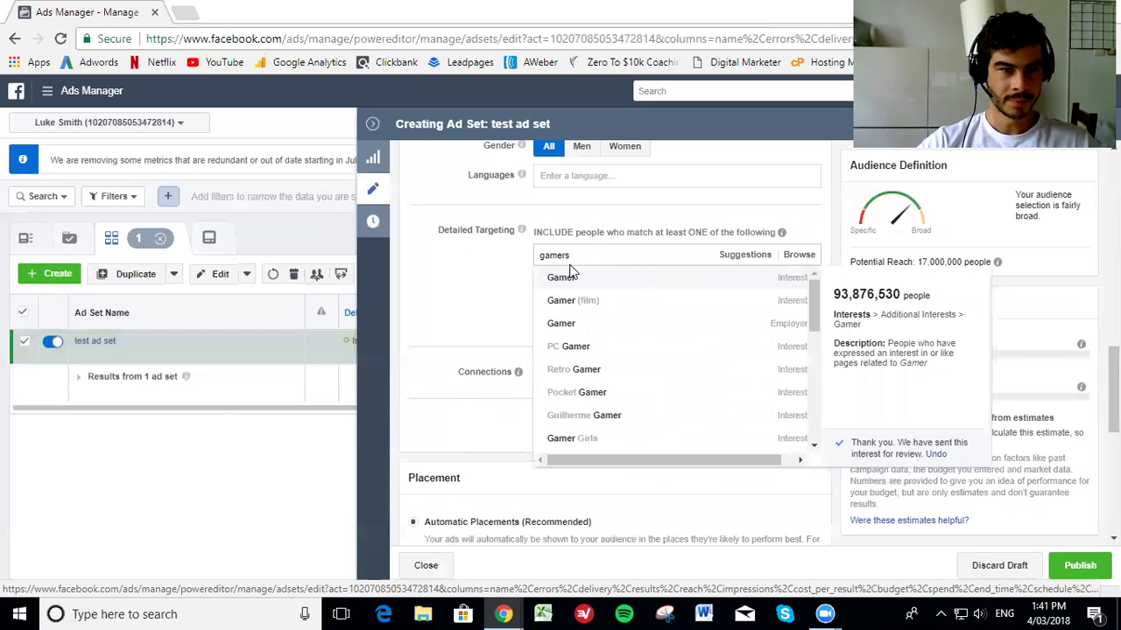
text(s)
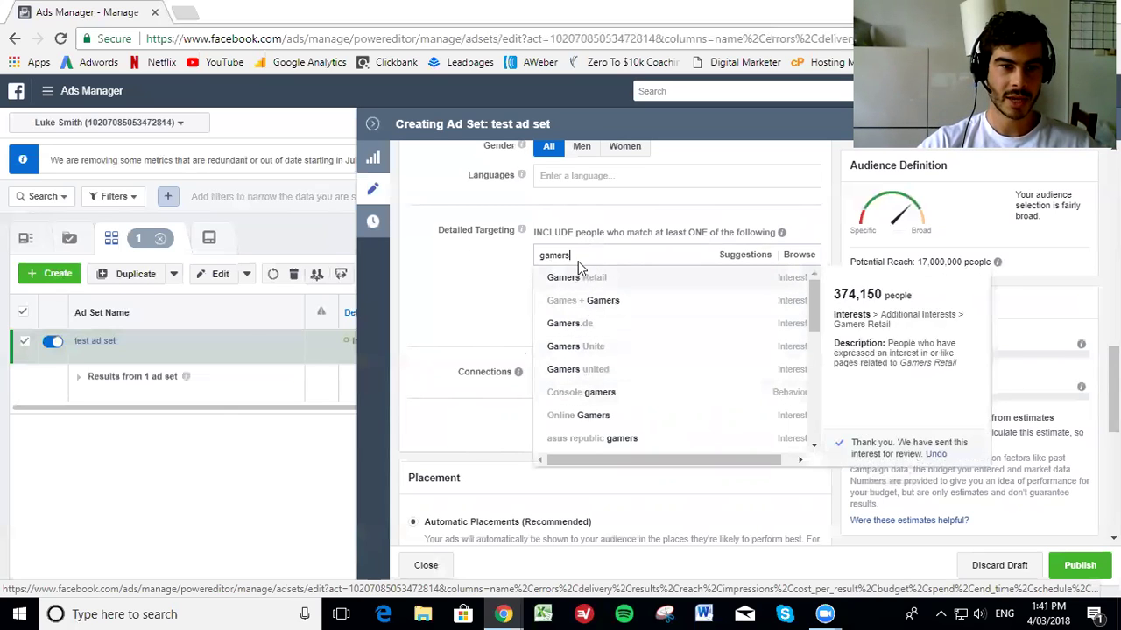
click(595, 400)
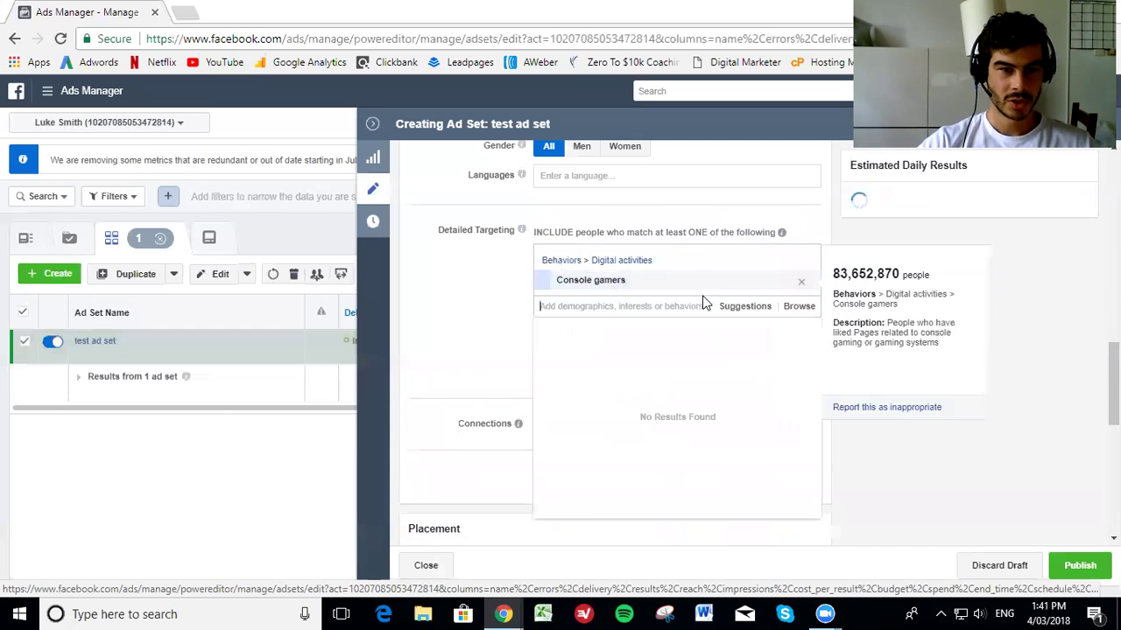
Add the suggested Gaming interest to the included detailed targeting and check the audience's potential reach.
click(745, 306)
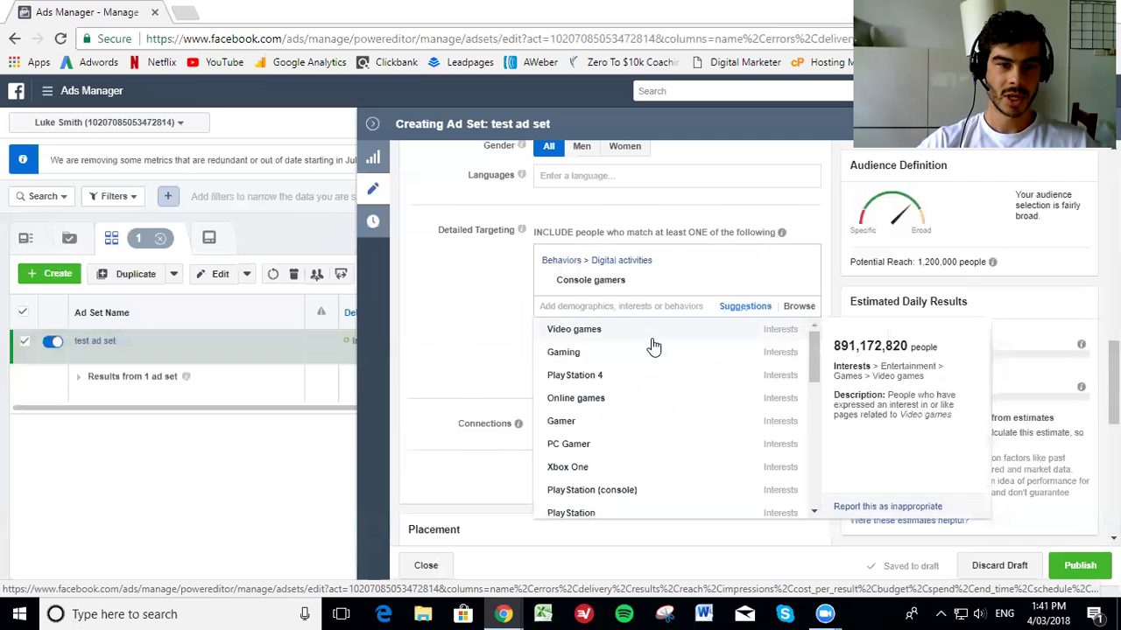
click(663, 355)
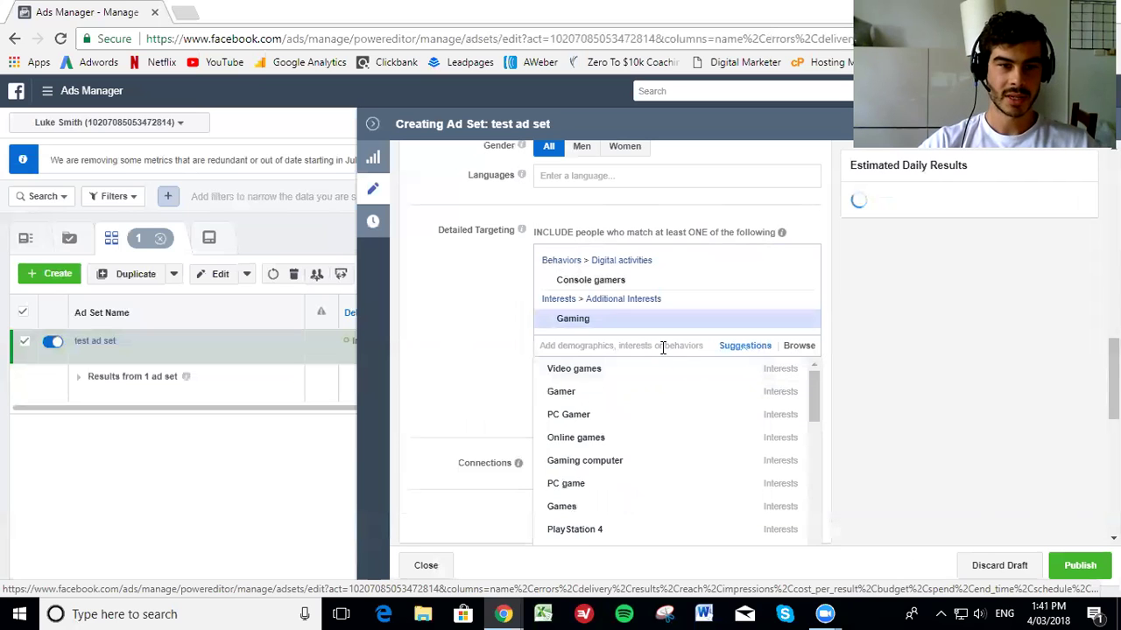
click(473, 321)
scroll(468, 332, up, 2)
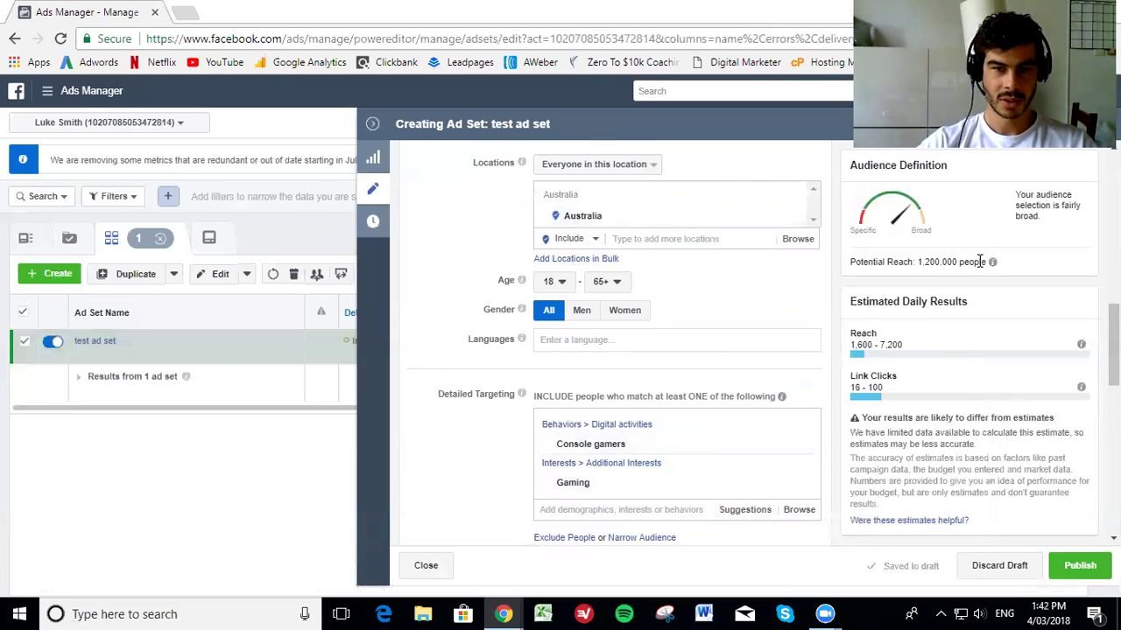
mouse_move(994, 264)
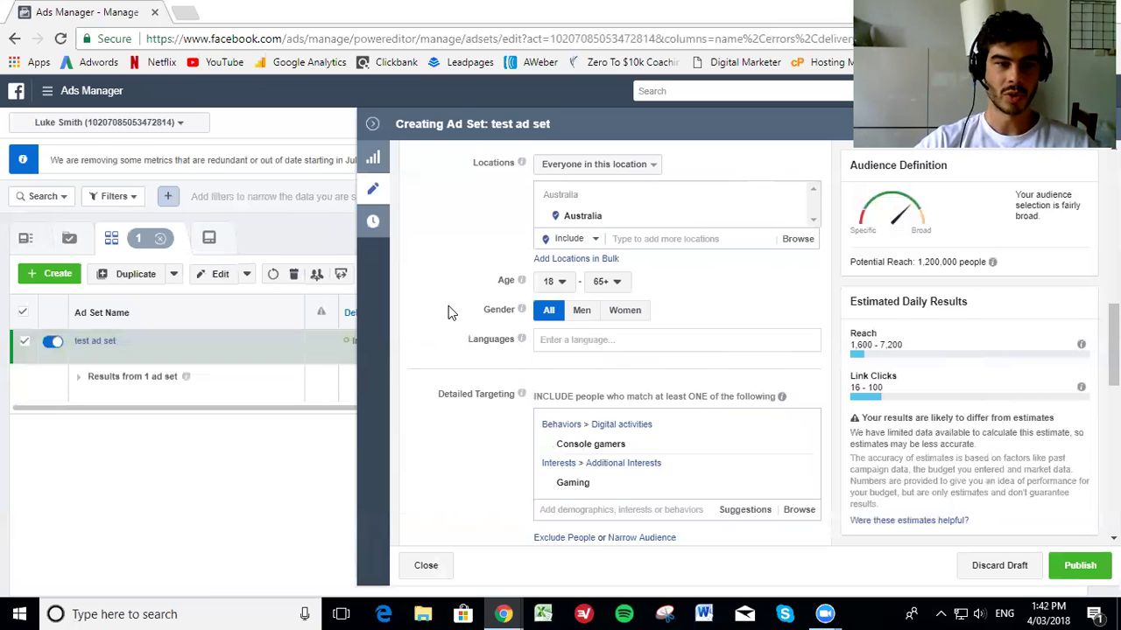
Add a narrowing condition to the detailed targeting and look through its suggested options.
scroll(464, 310, down, 3)
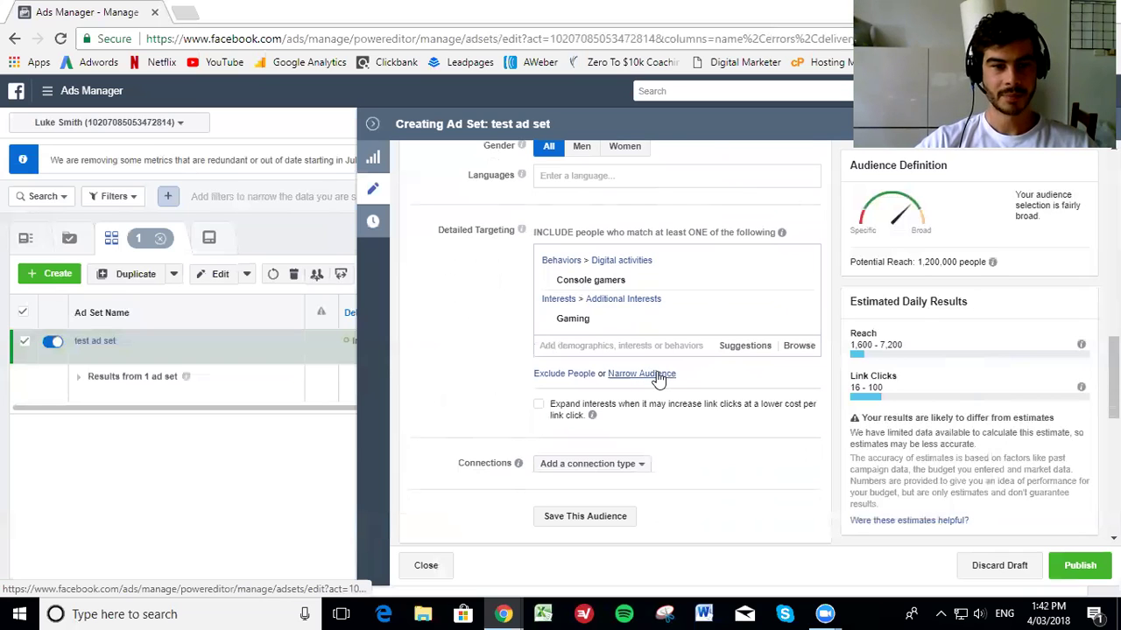
click(636, 374)
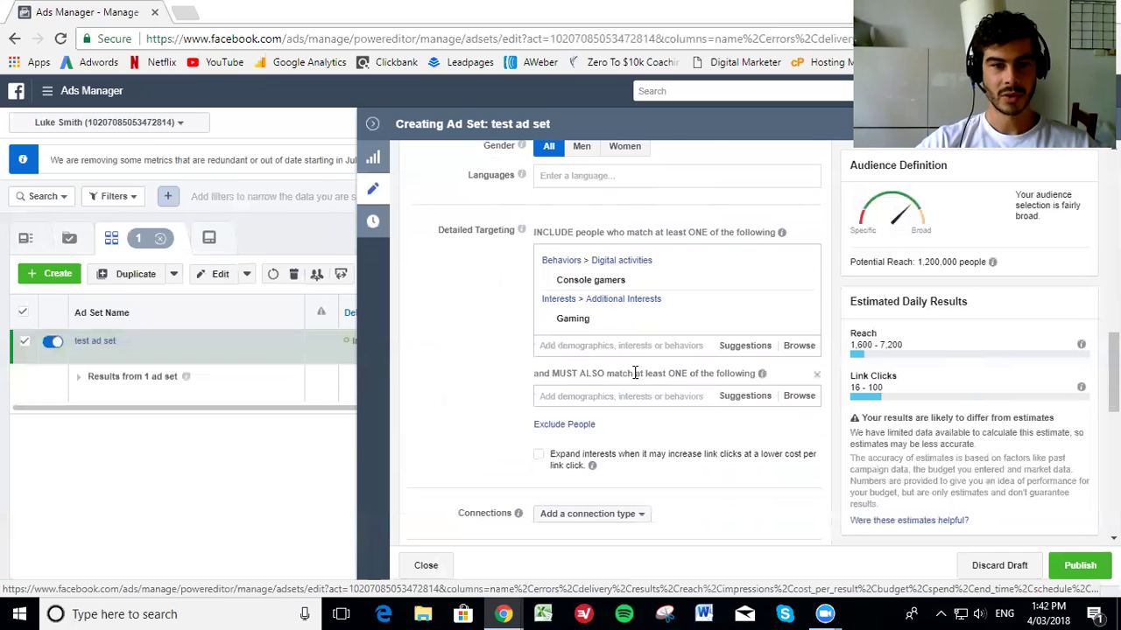
scroll(473, 369, down, 1)
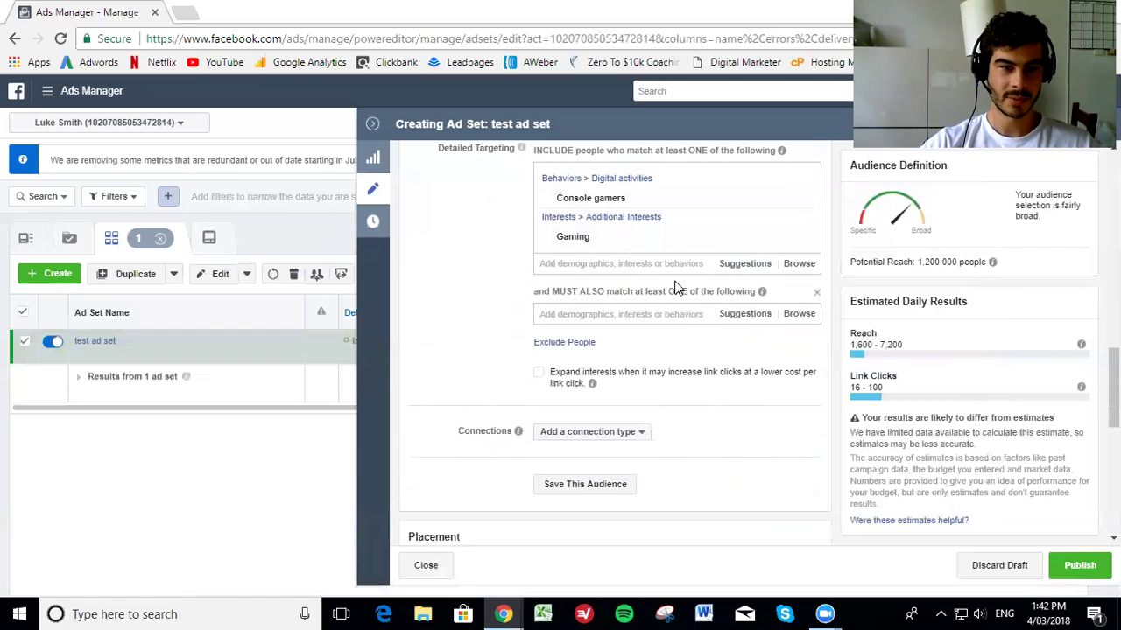
click(744, 317)
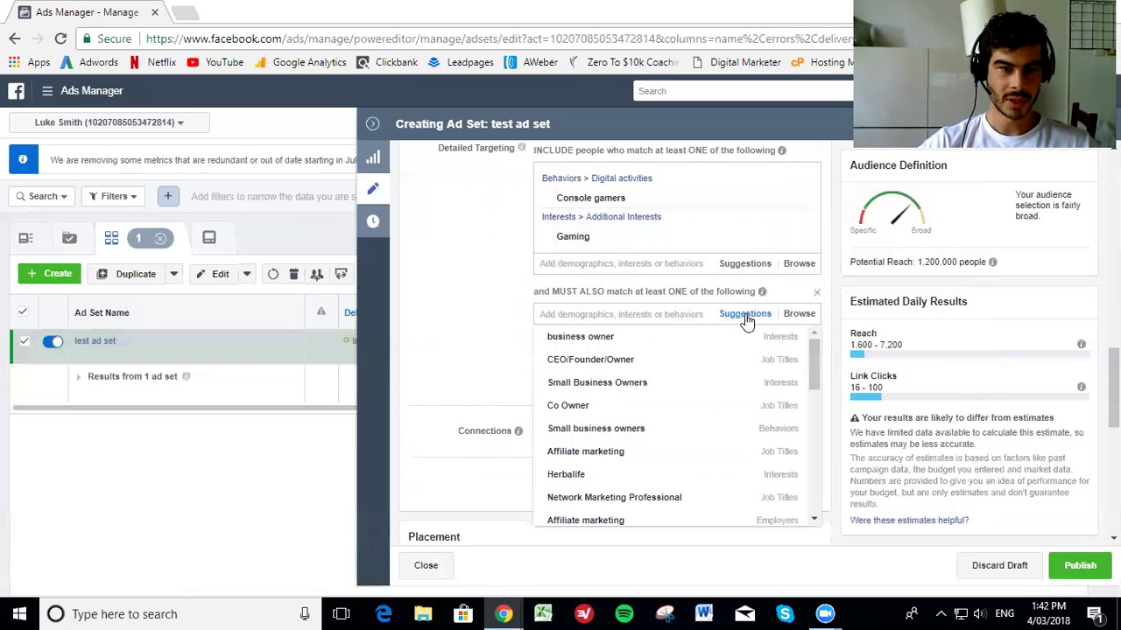
scroll(696, 396, down, 1)
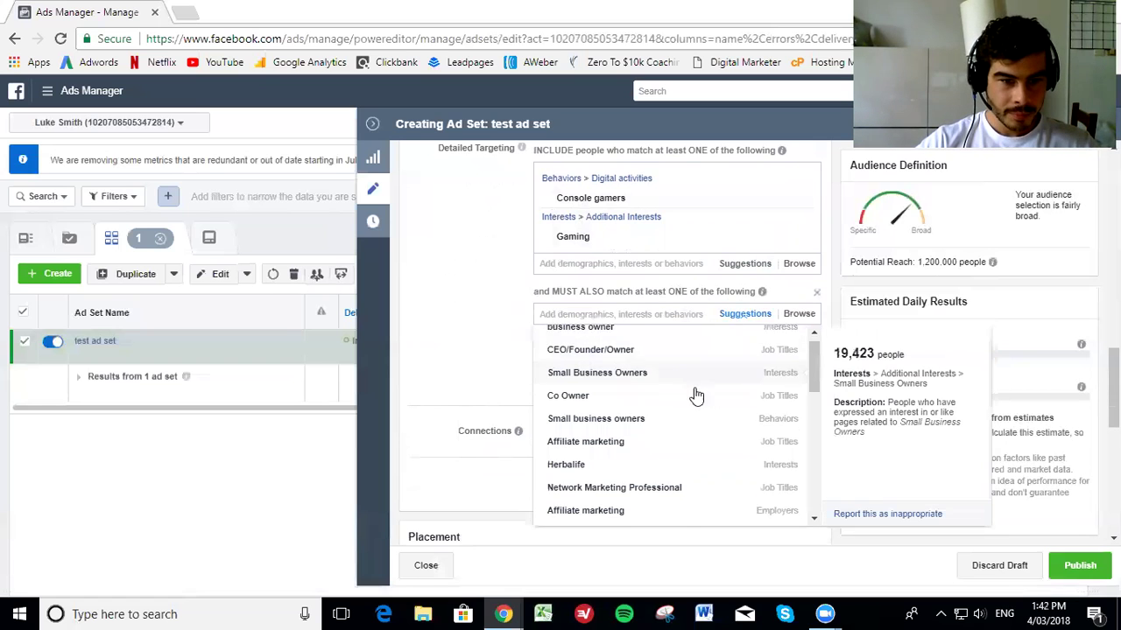
scroll(696, 397, down, 3)
Try narrowing the audience with the Video games interest from a search for "games", and remove it again.
click(563, 315)
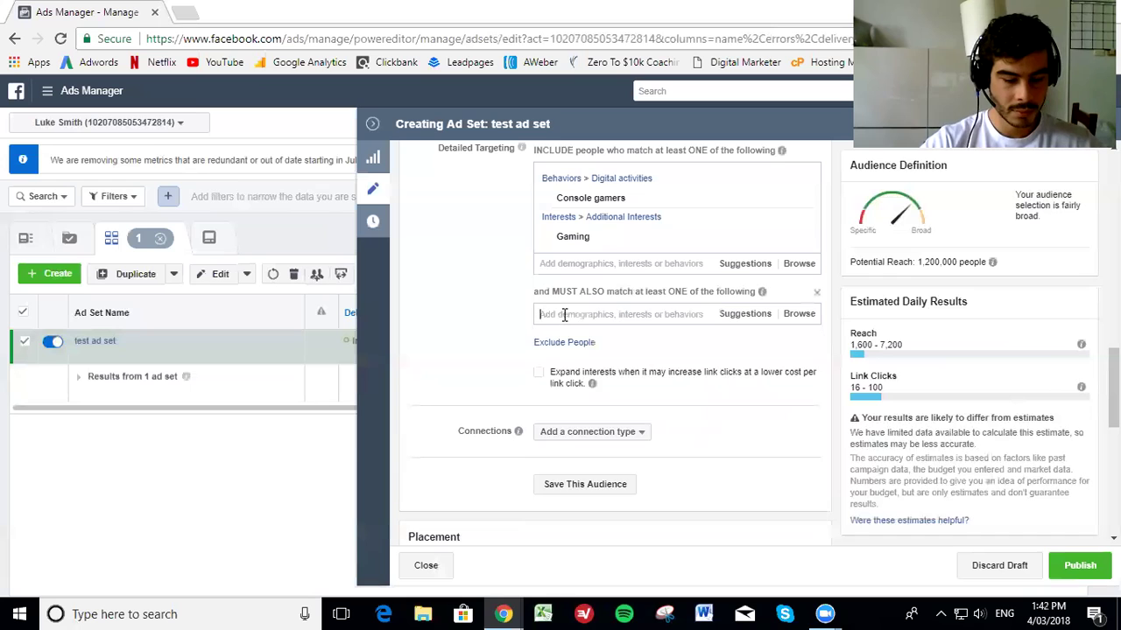
text(games)
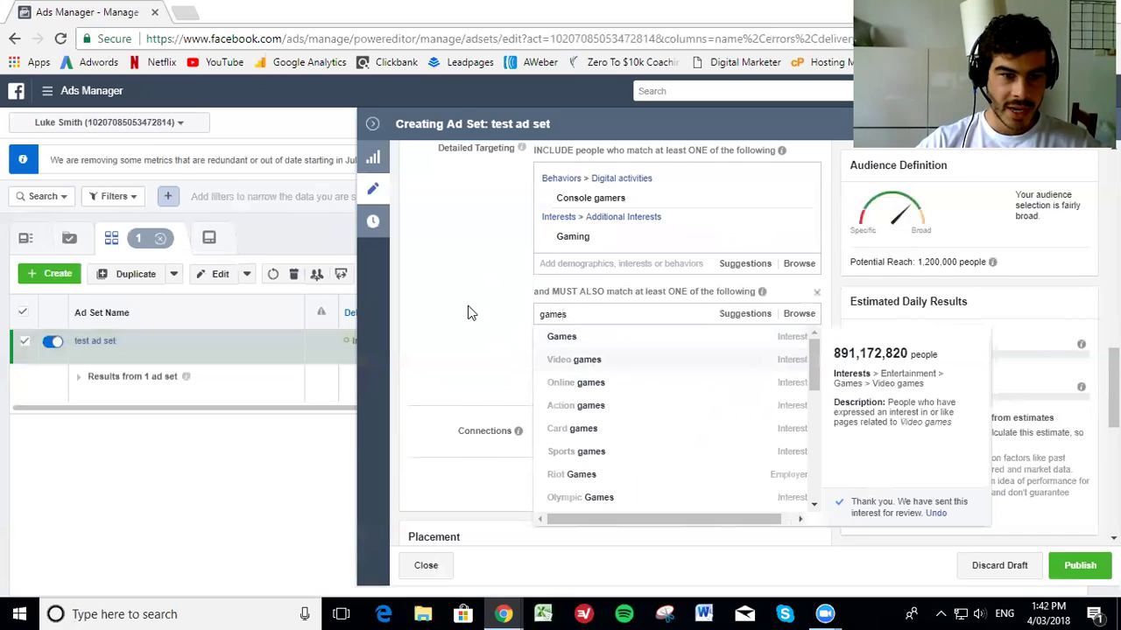
click(586, 362)
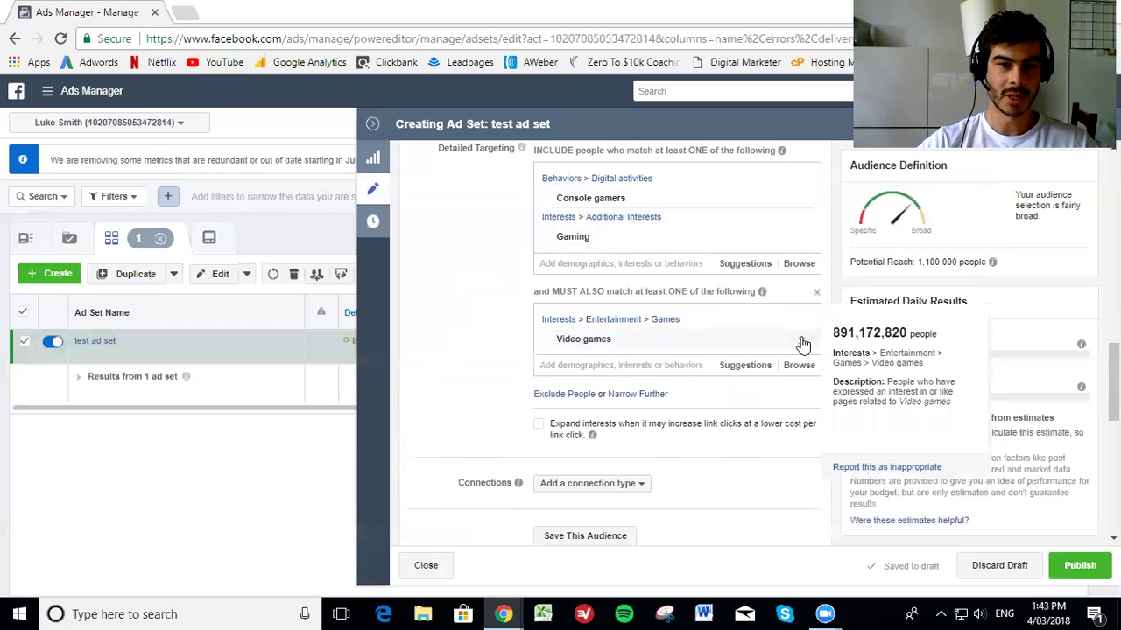
click(599, 338)
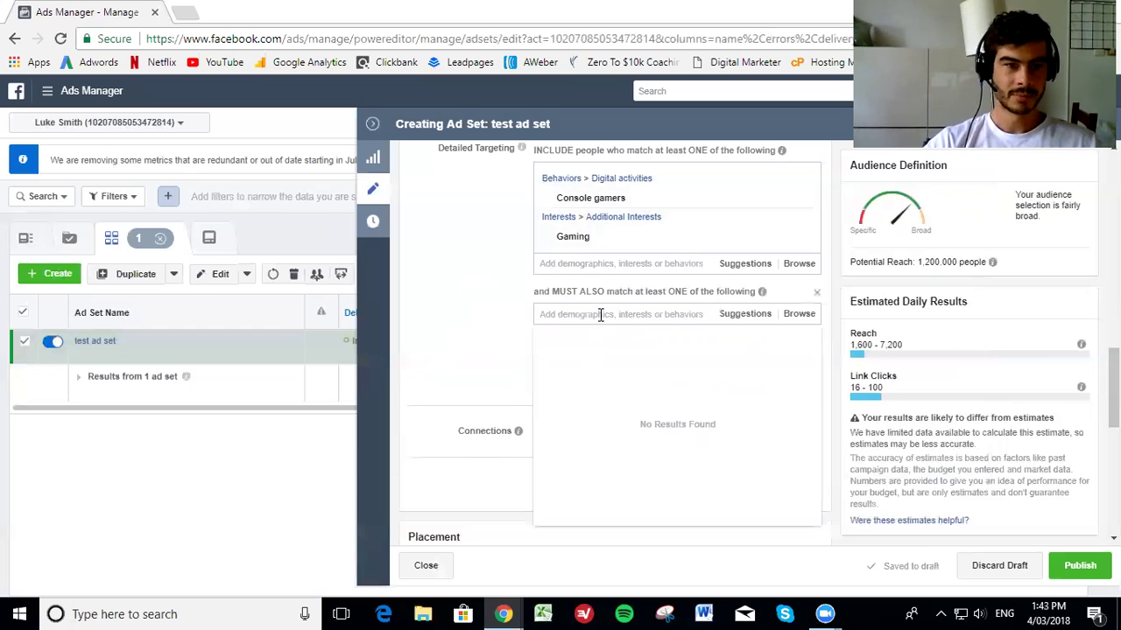
Try the Burn (energy drink) interest as the narrowing condition from a search for "energy drink", and remove it again.
text(energy )
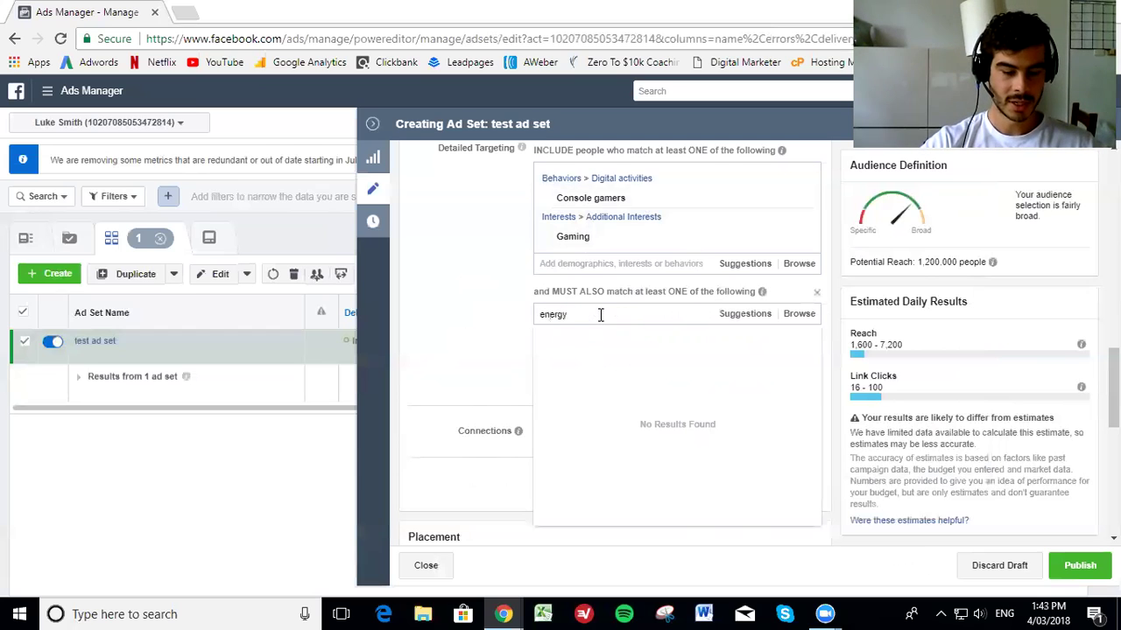
text(drink)
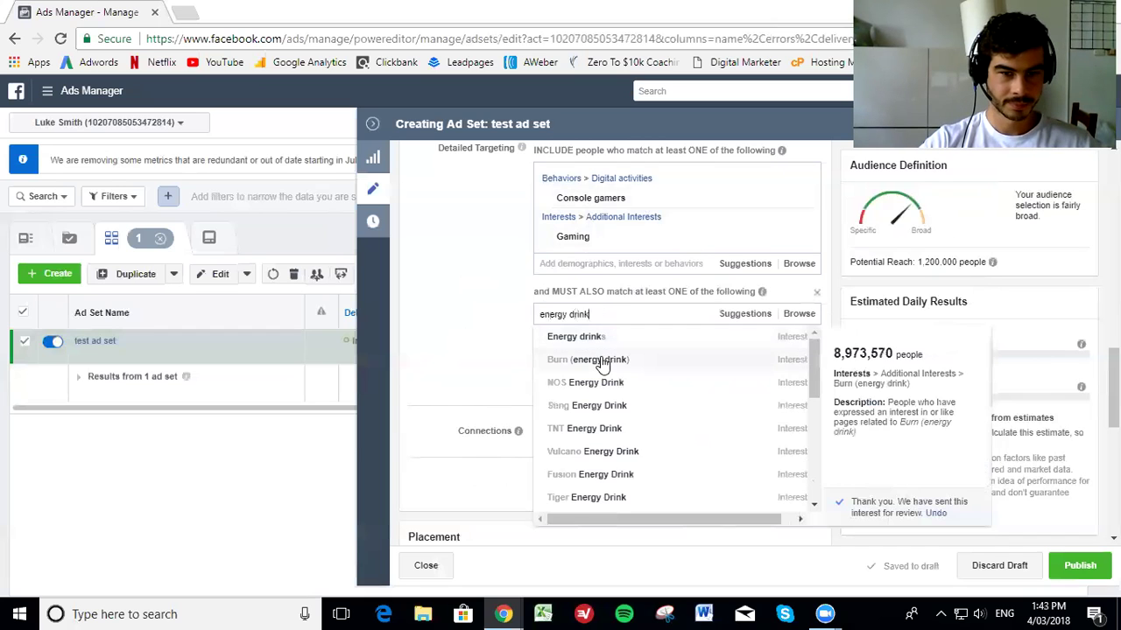
click(603, 361)
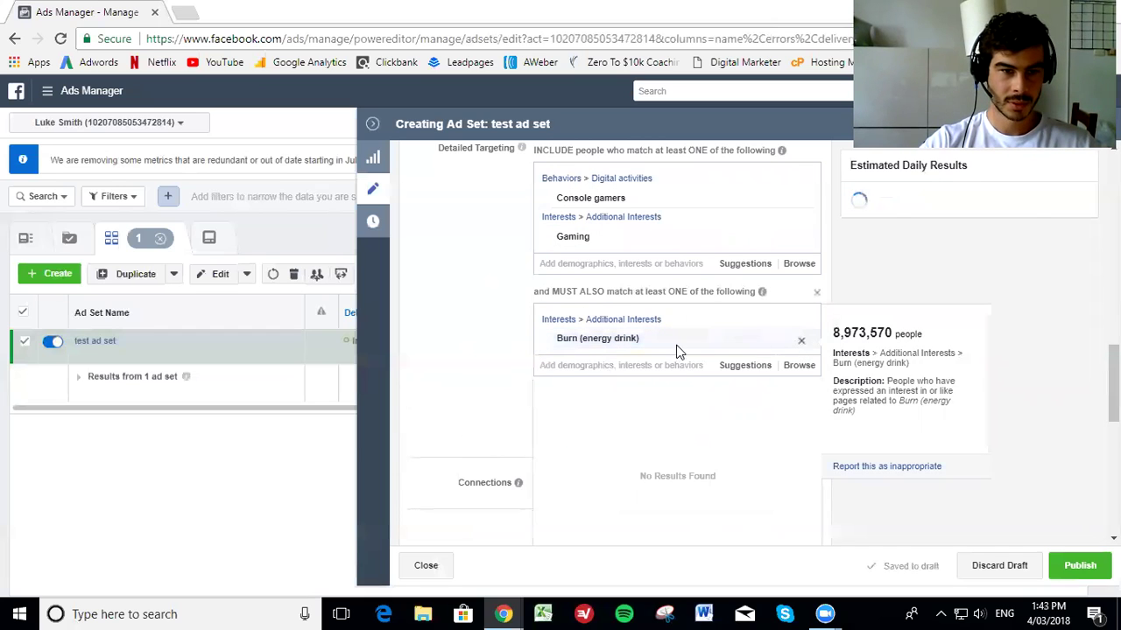
key(BackSpace)
Search for "energy" and narrow the audience to people who also match the Energy drinks interest.
click(667, 313)
text(energy)
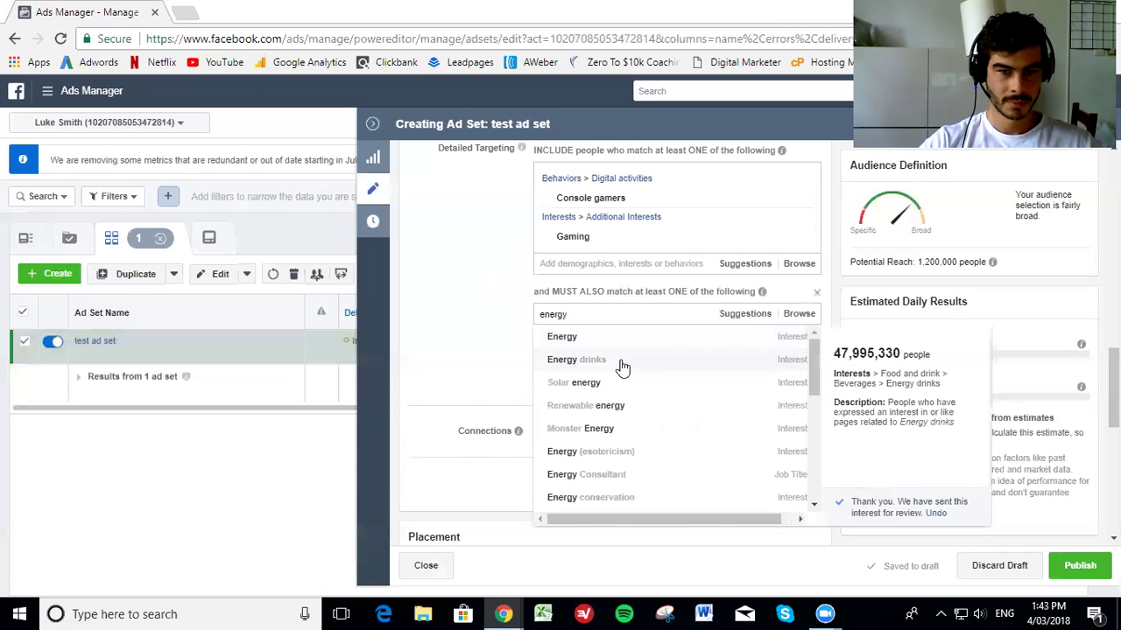
click(620, 360)
click(443, 306)
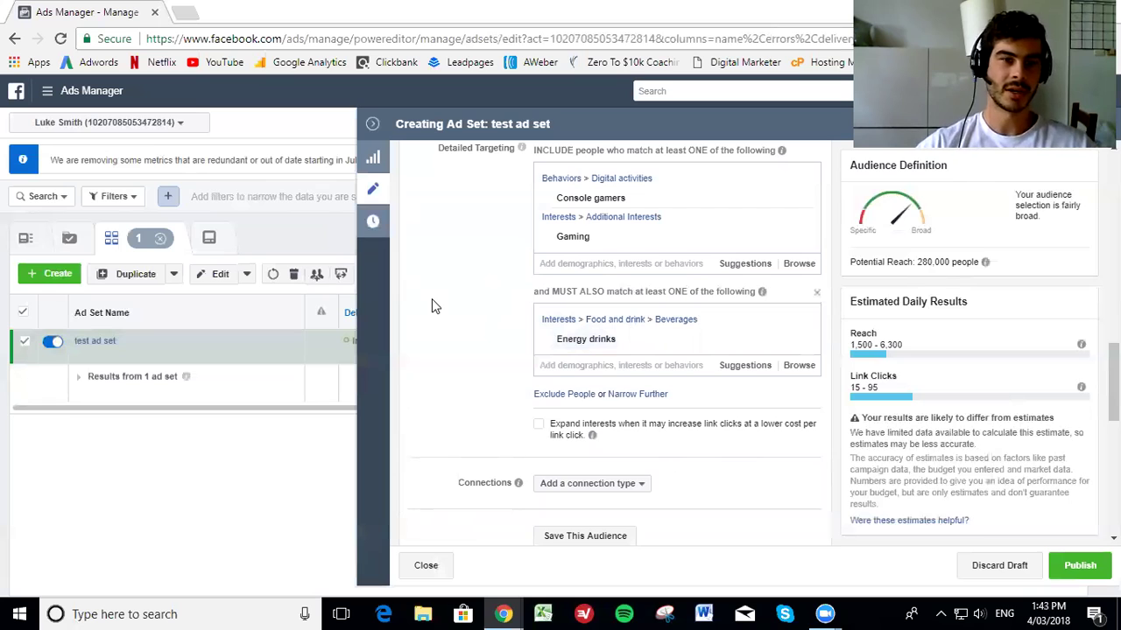
scroll(438, 300, down, 1)
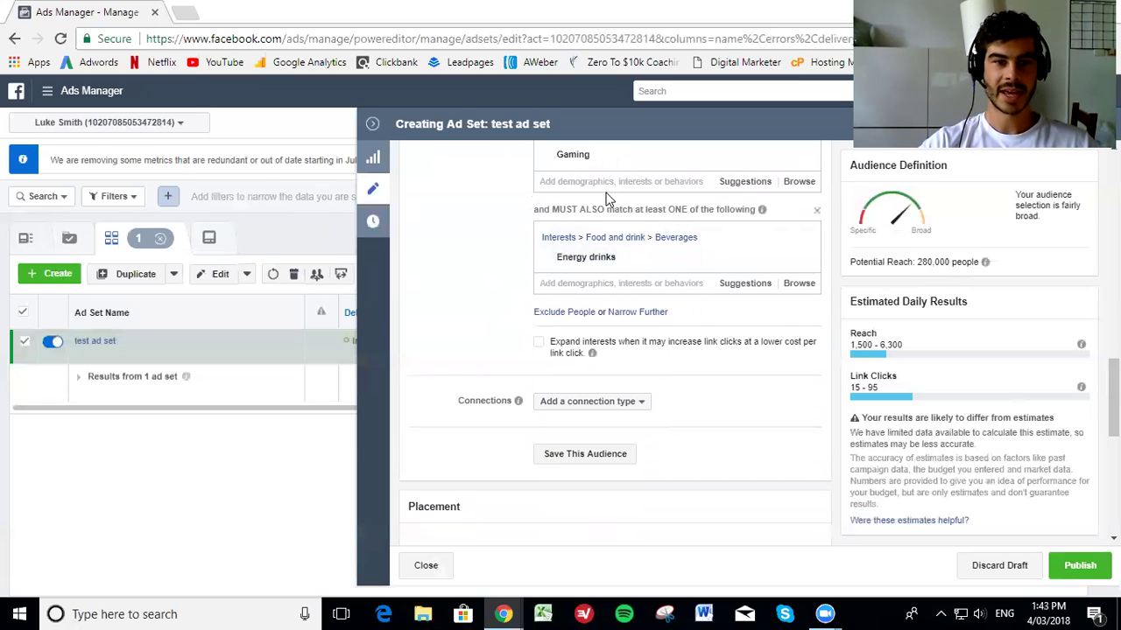
scroll(469, 310, up, 1)
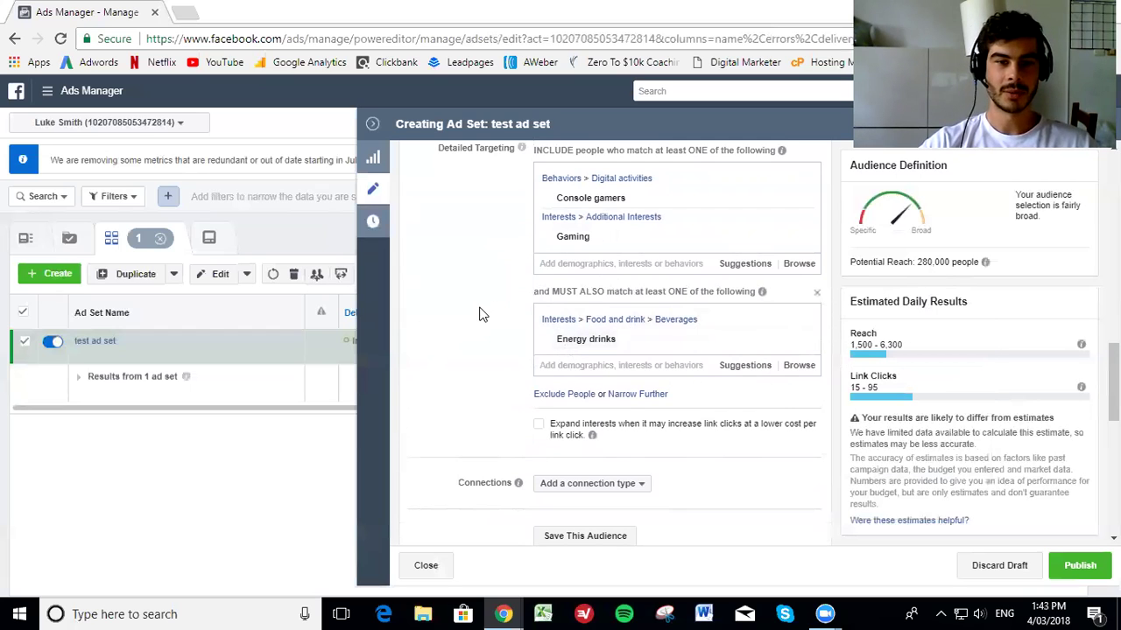
scroll(478, 313, down, 3)
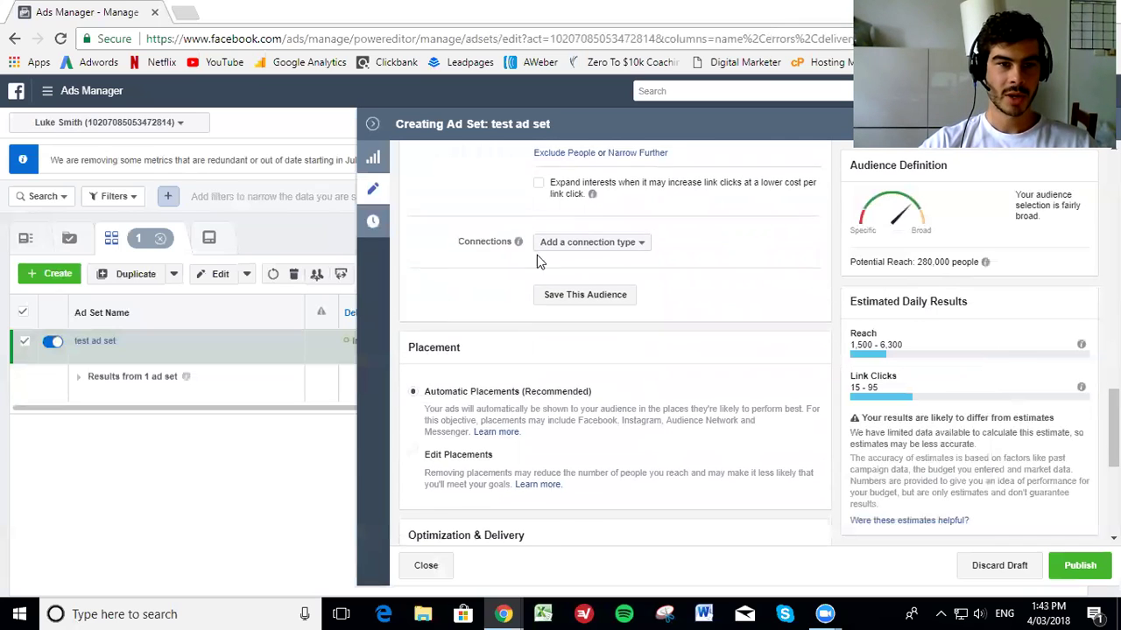
scroll(537, 259, up, 1)
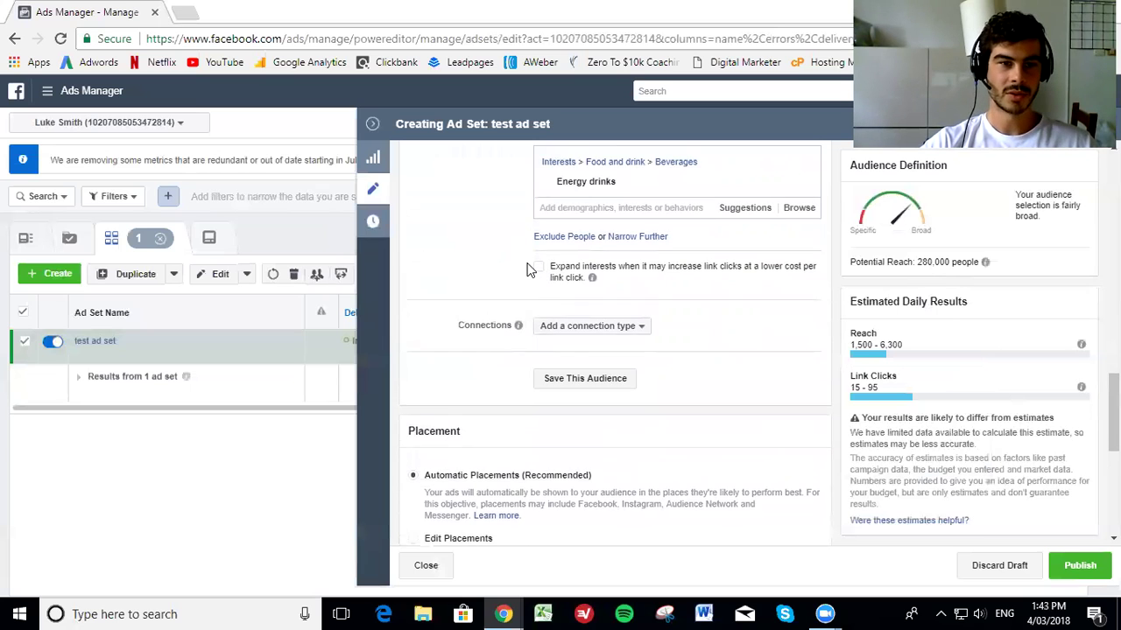
scroll(450, 283, up, 2)
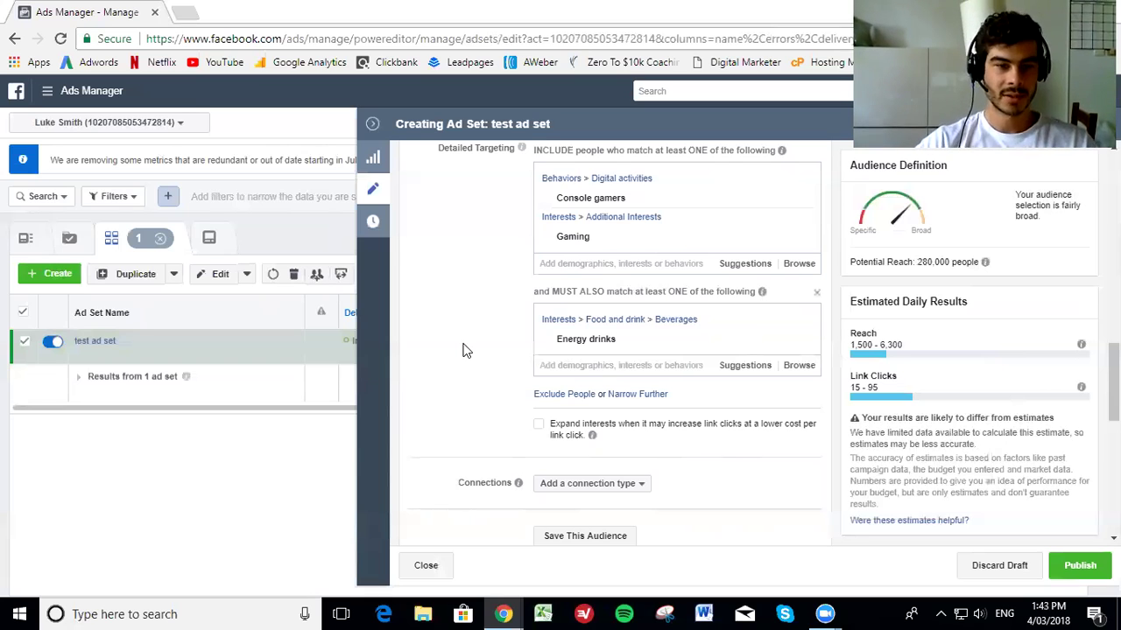
Look through the audience's connection types, try Advanced Combinations, and remove it again.
scroll(490, 392, down, 1)
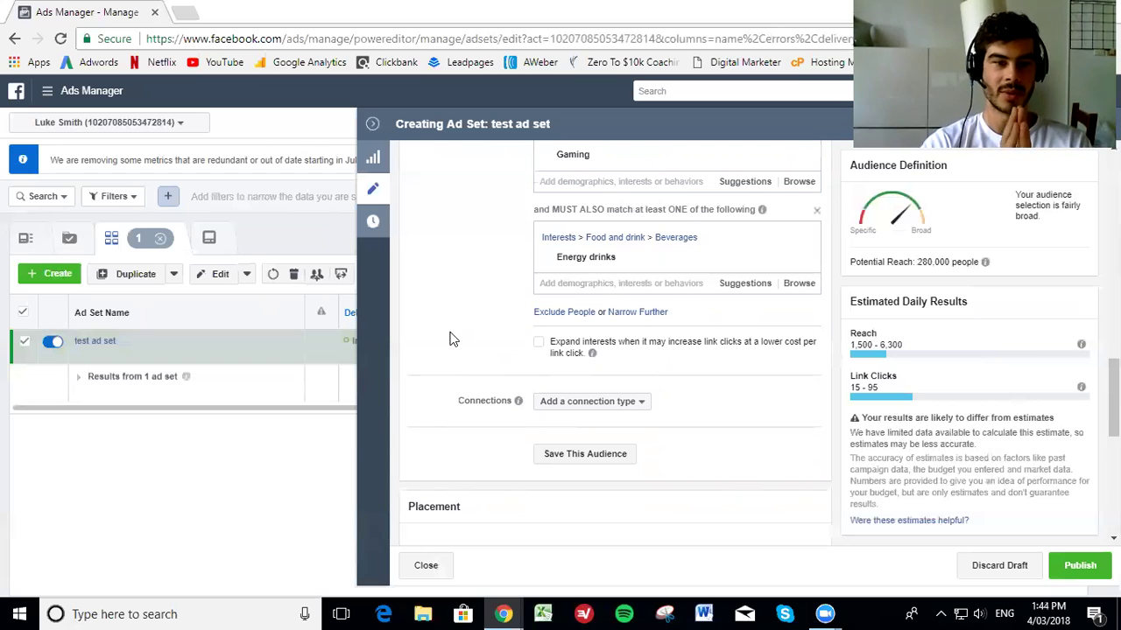
scroll(450, 339, down, 1)
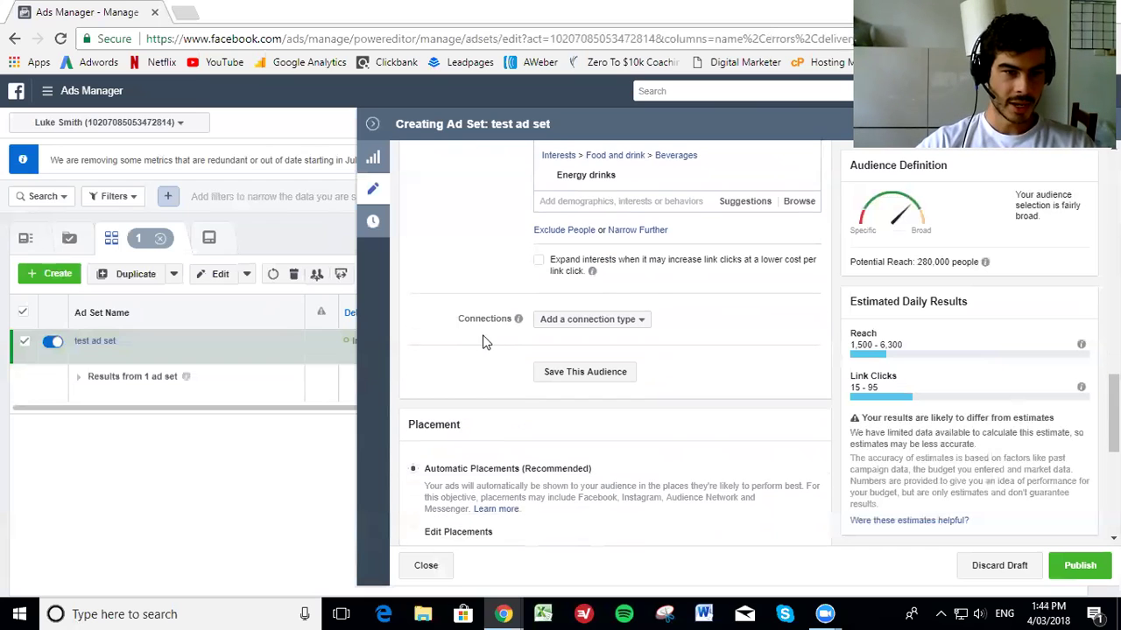
click(539, 320)
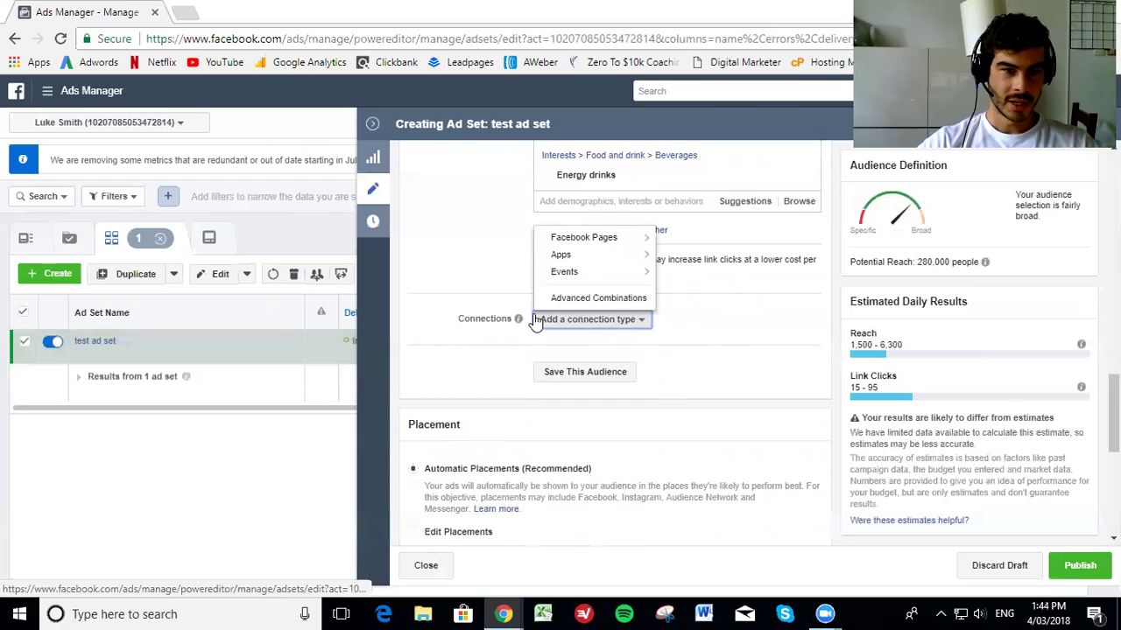
mouse_move(585, 239)
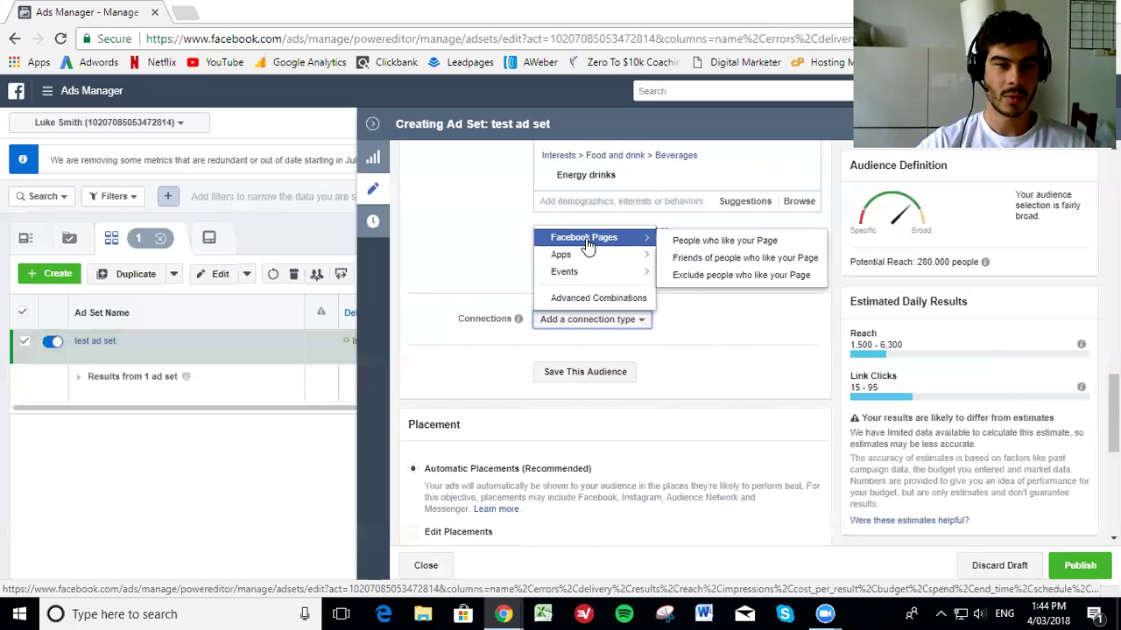
mouse_move(592, 276)
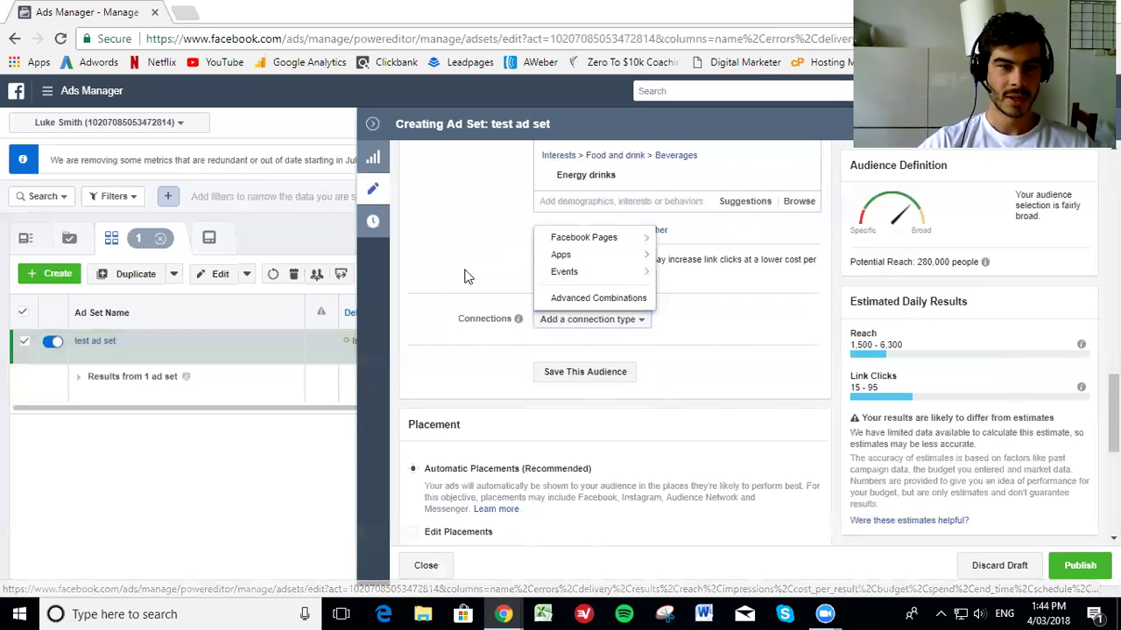
click(574, 323)
click(595, 297)
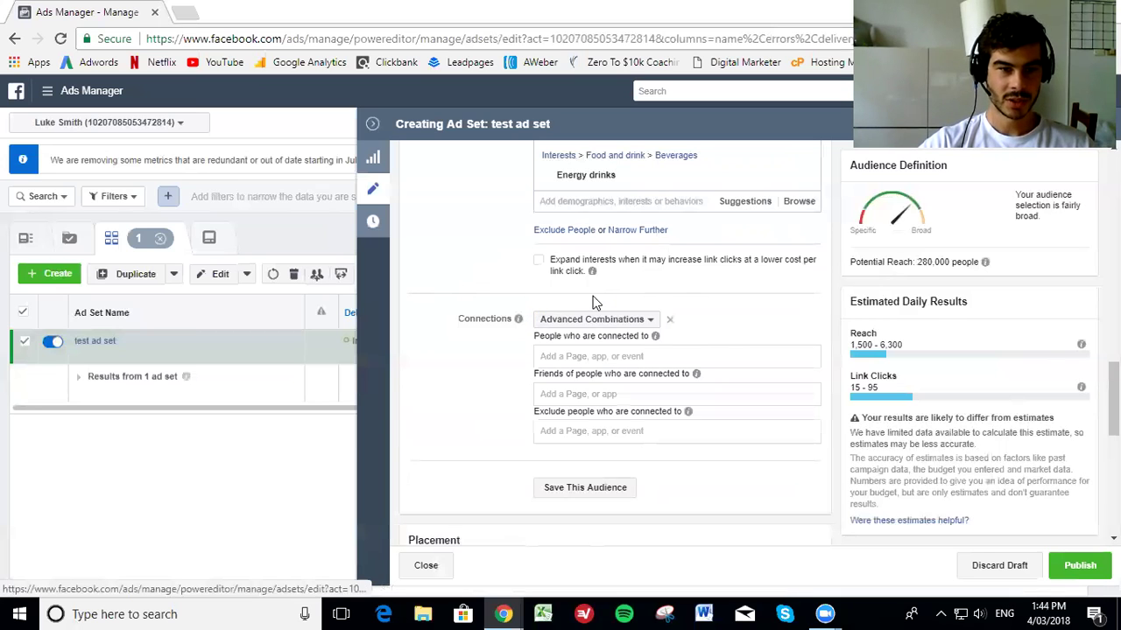
scroll(486, 337, down, 1)
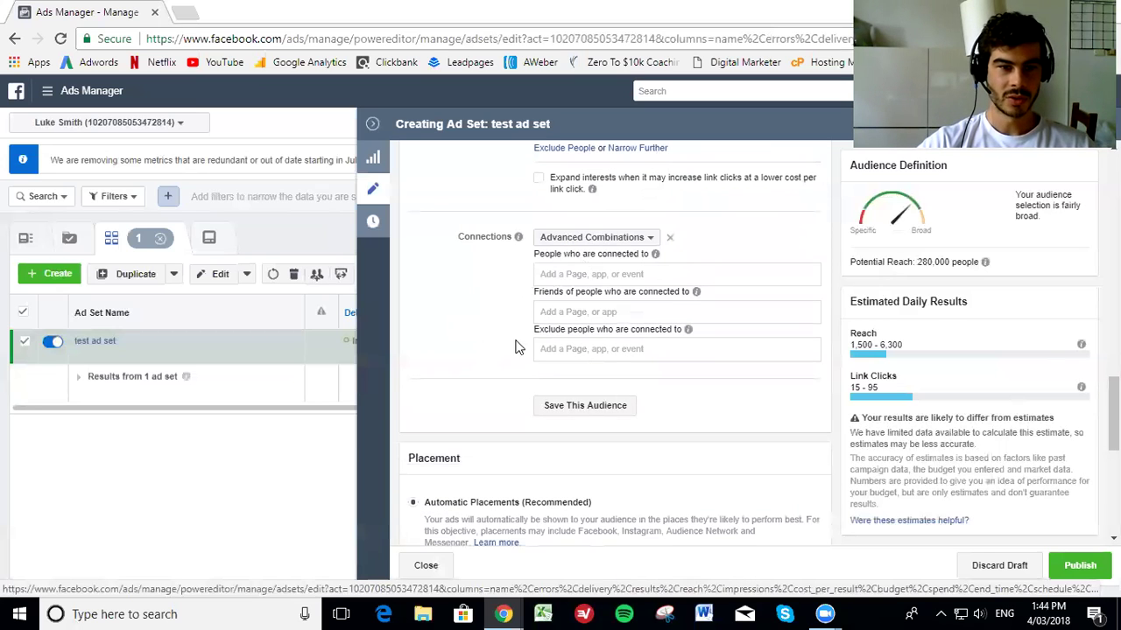
click(671, 241)
Review the ad set's audience settings, including location, age, gender, detailed targeting and connections.
scroll(487, 293, up, 2)
scroll(471, 289, up, 5)
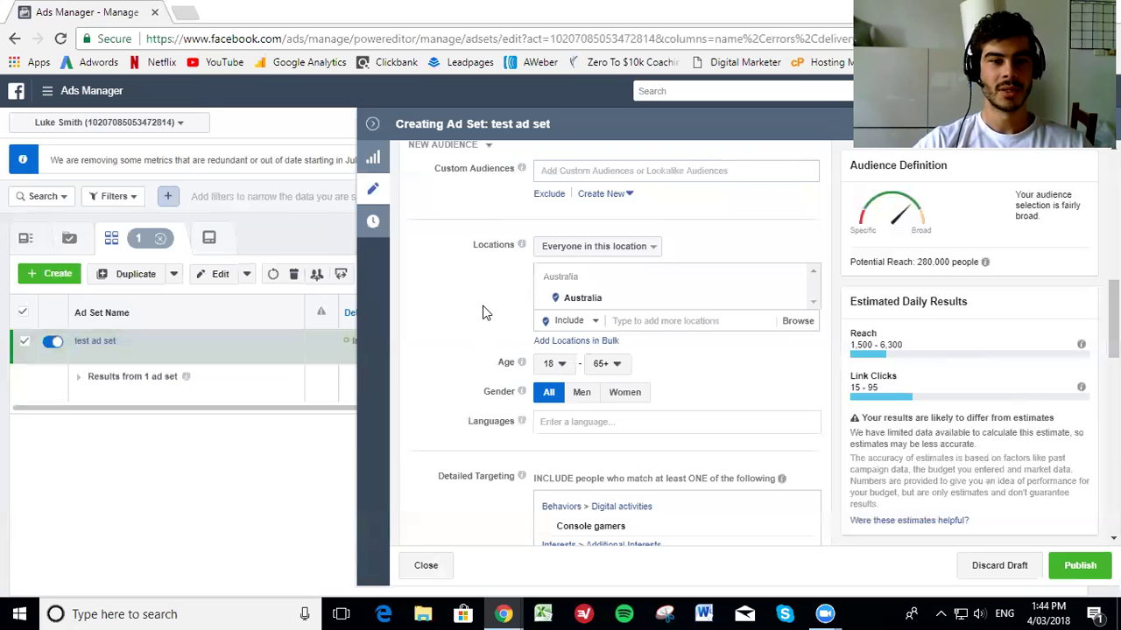
scroll(482, 306, down, 6)
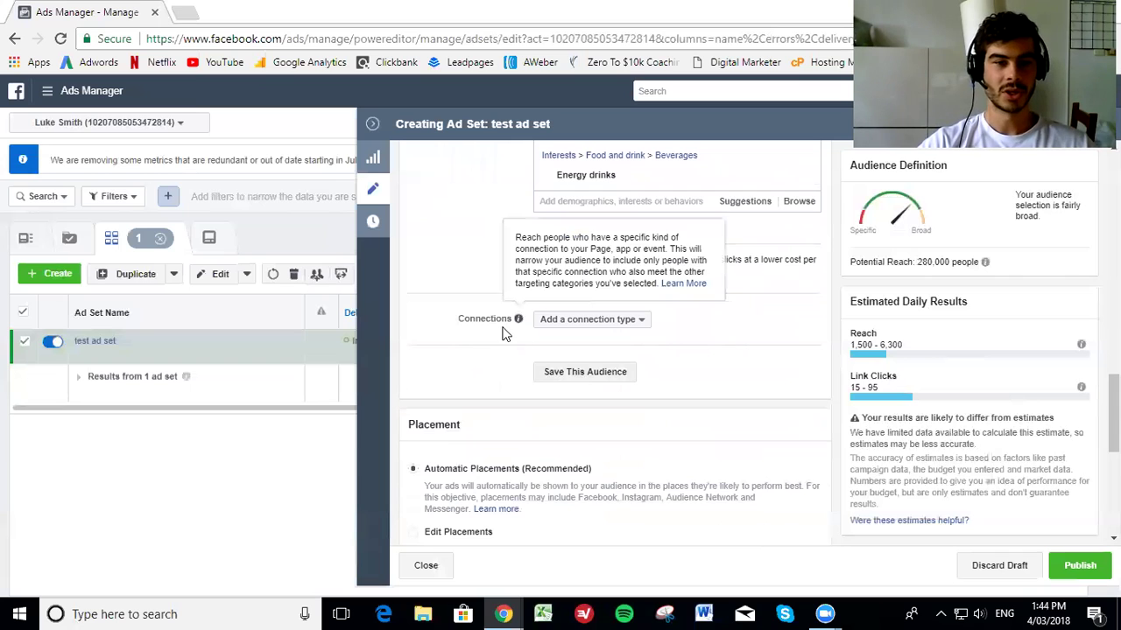
scroll(471, 351, up, 6)
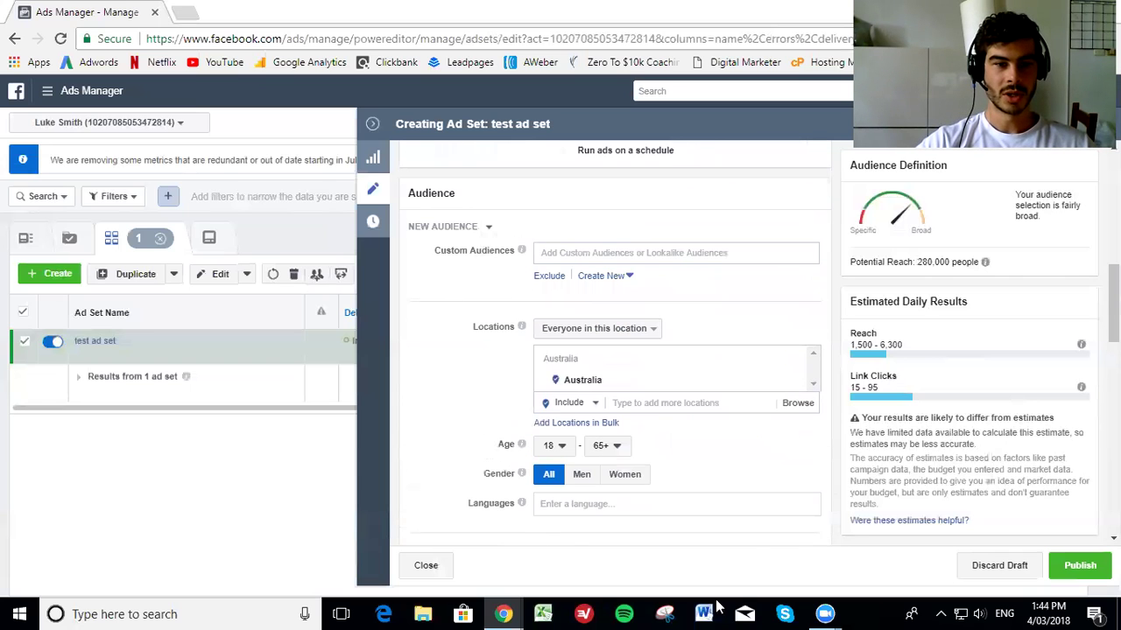
scroll(467, 323, down, 2)
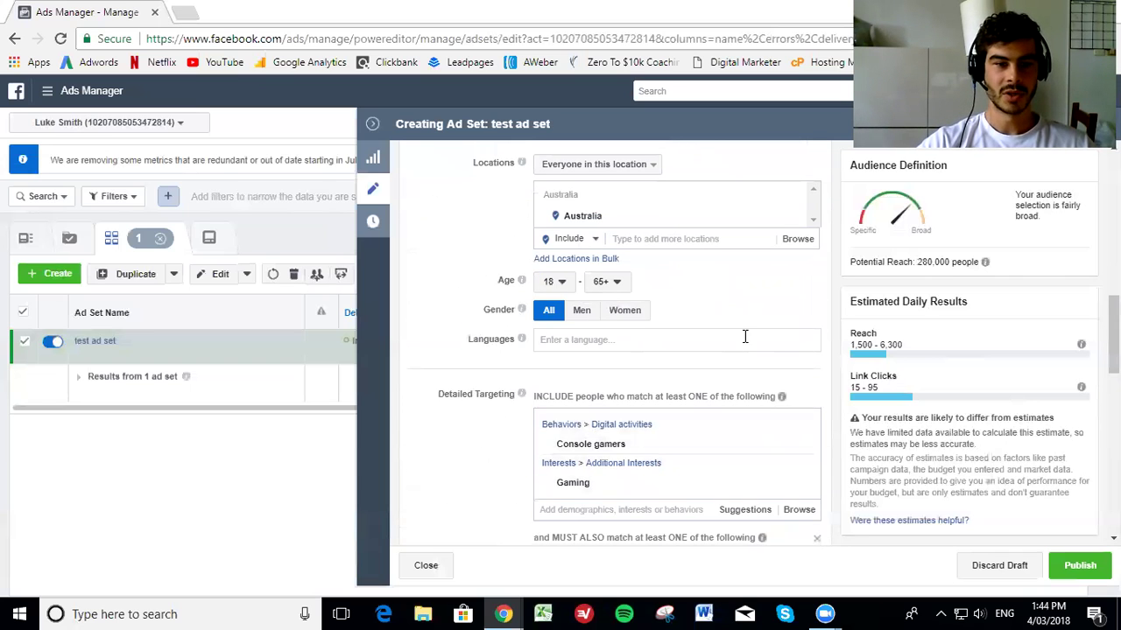
scroll(504, 315, down, 1)
scroll(504, 315, down, 5)
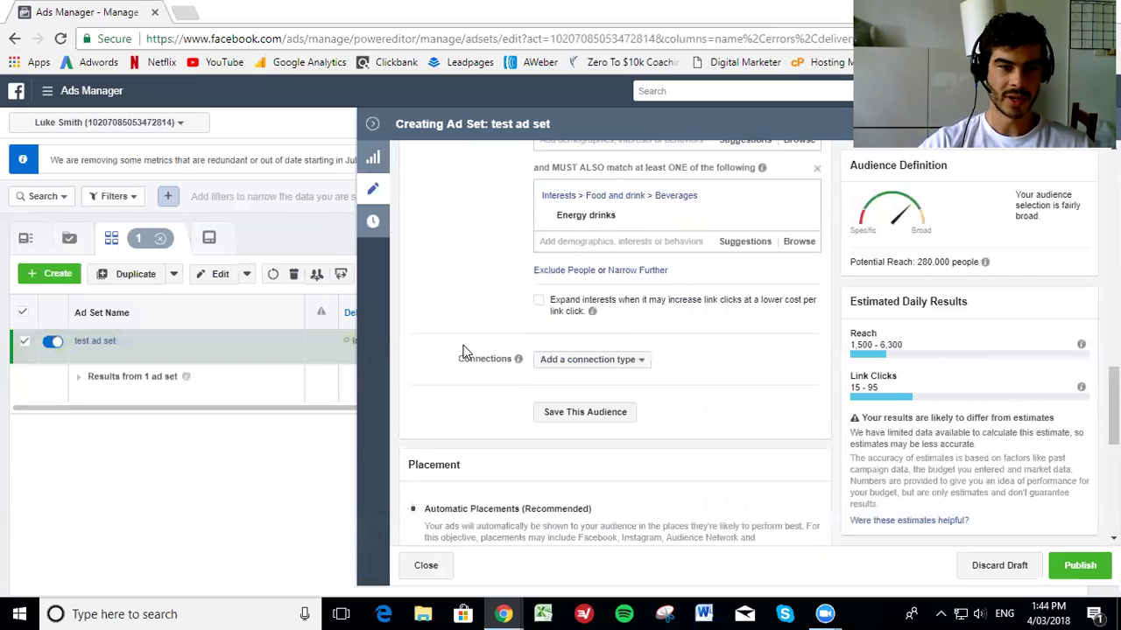
Switch the ad set's placement setting from Automatic Placements to Edit Placements.
scroll(511, 343, down, 5)
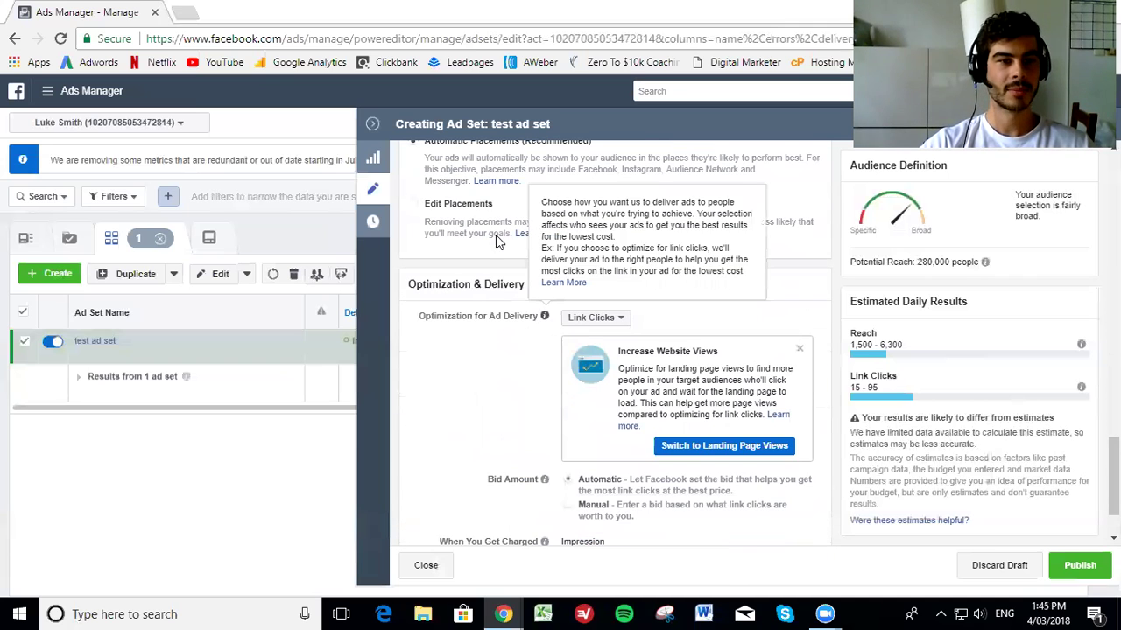
scroll(482, 214, up, 1)
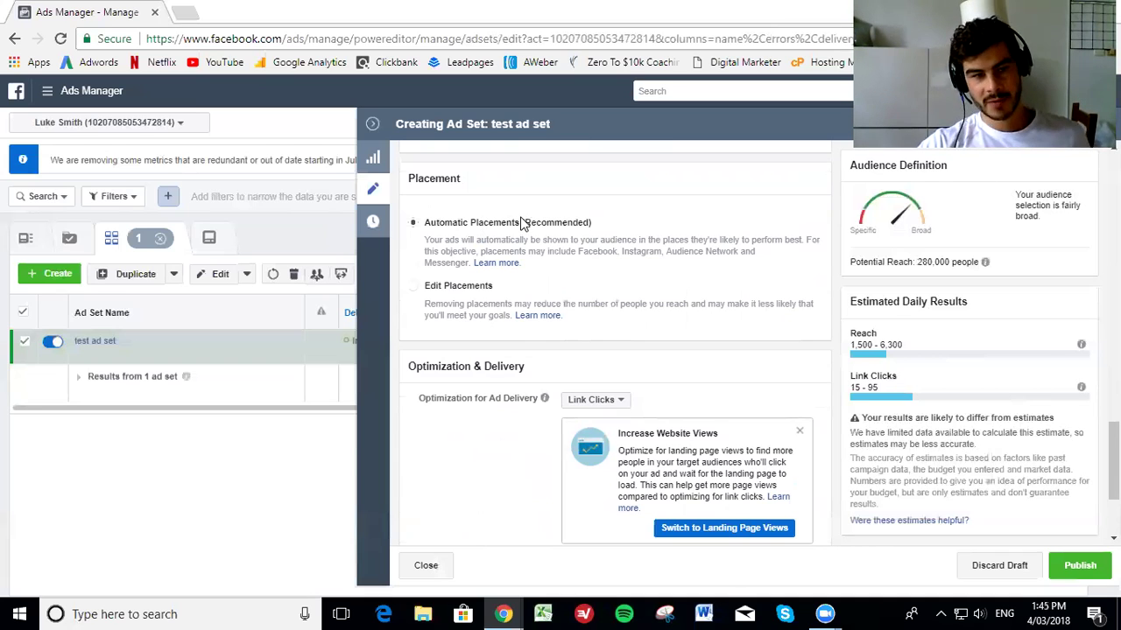
click(413, 289)
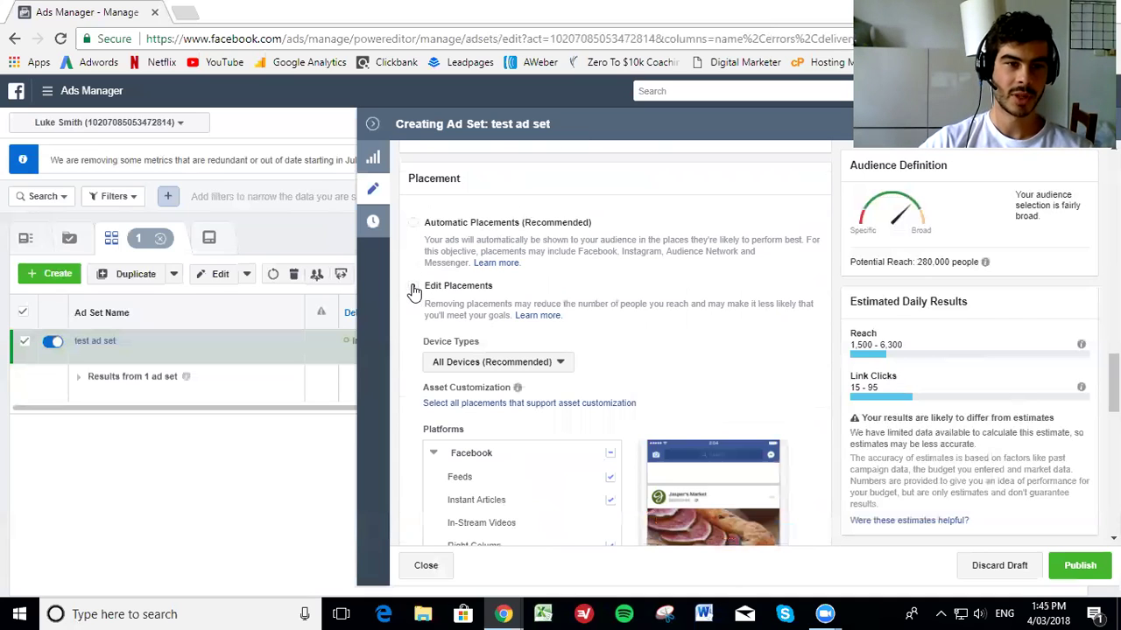
Limit the placements to Facebook Feeds and Instagram Feed by deselecting Audience Network, Messenger, Instant Articles and Right Column.
scroll(741, 283, down, 3)
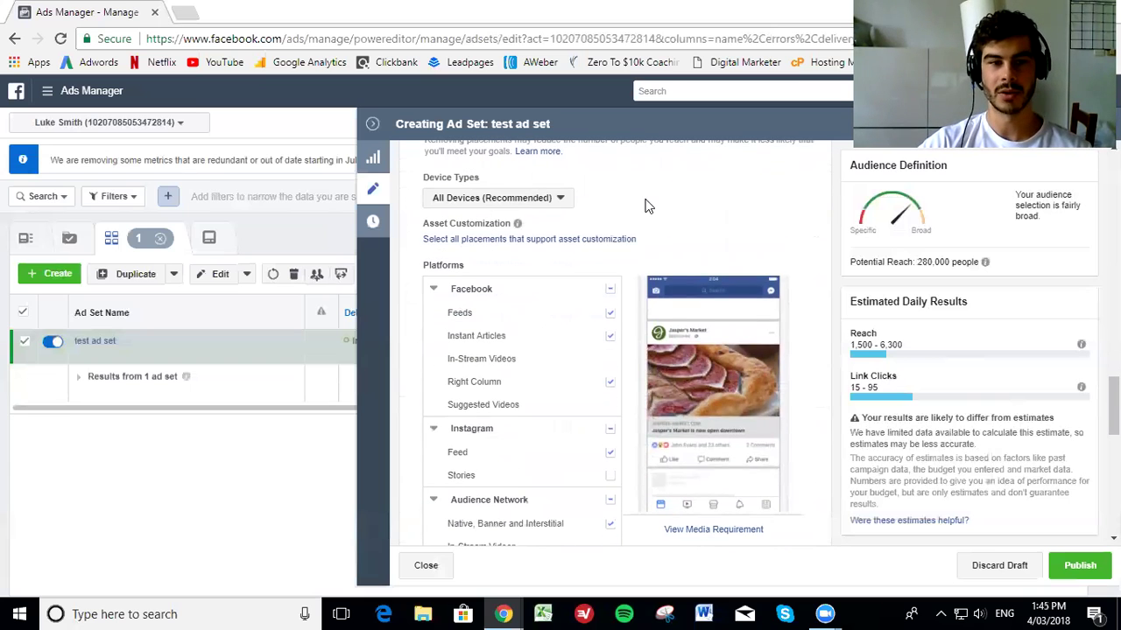
scroll(593, 266, down, 1)
scroll(628, 237, down, 1)
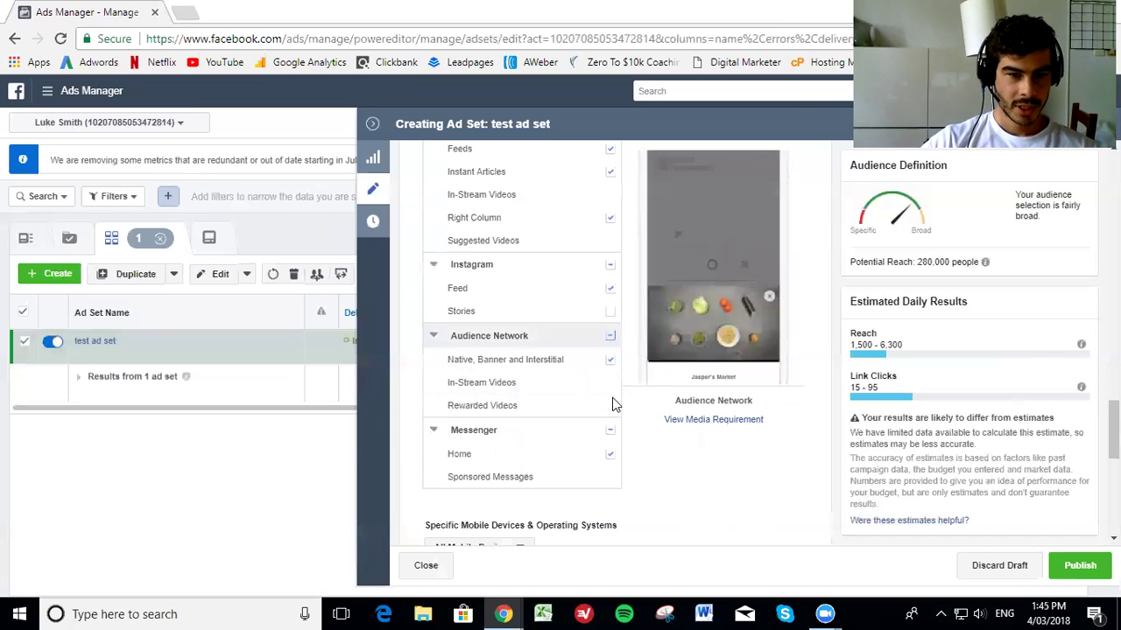
click(610, 431)
scroll(597, 359, up, 1)
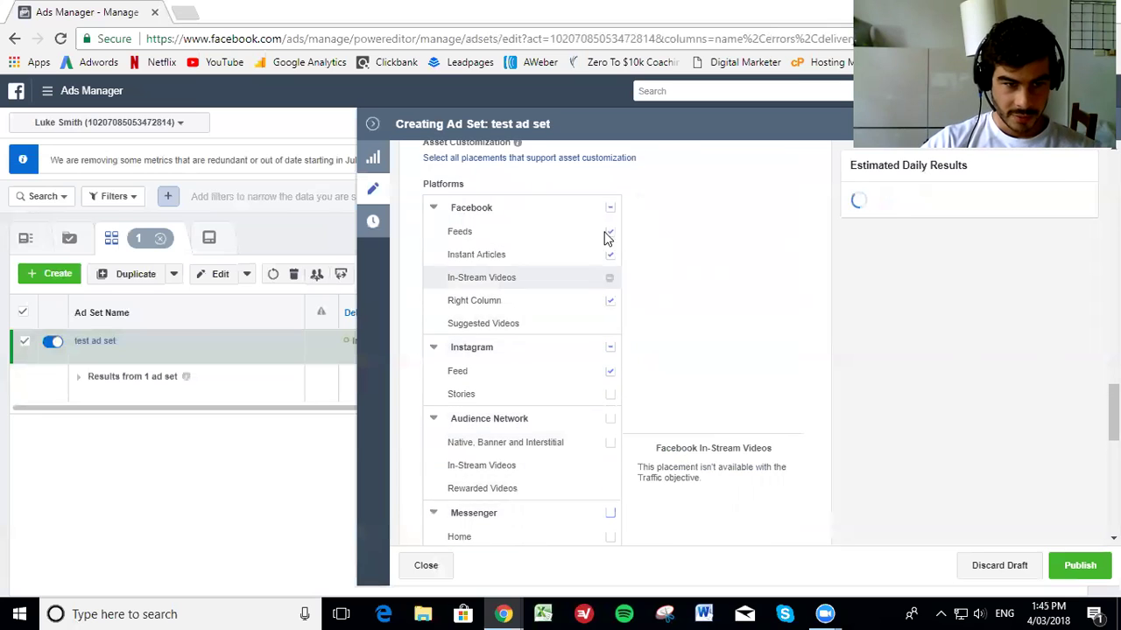
click(609, 255)
click(610, 301)
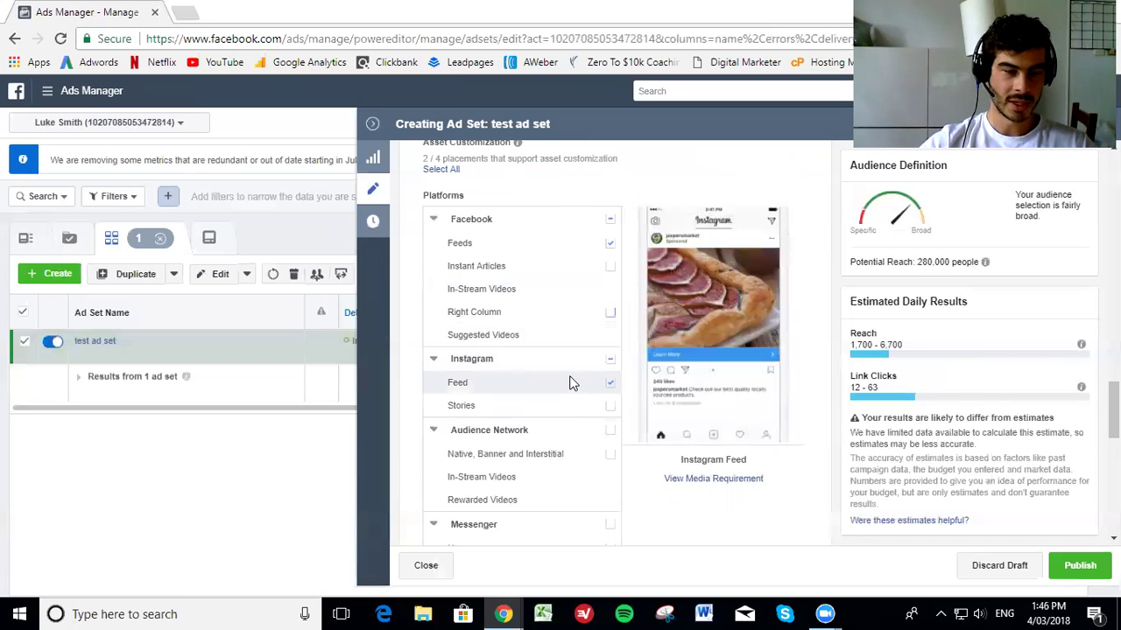
Check the available choices for specific mobile devices and operating systems, leaving All Mobile Devices selected.
scroll(646, 190, down, 4)
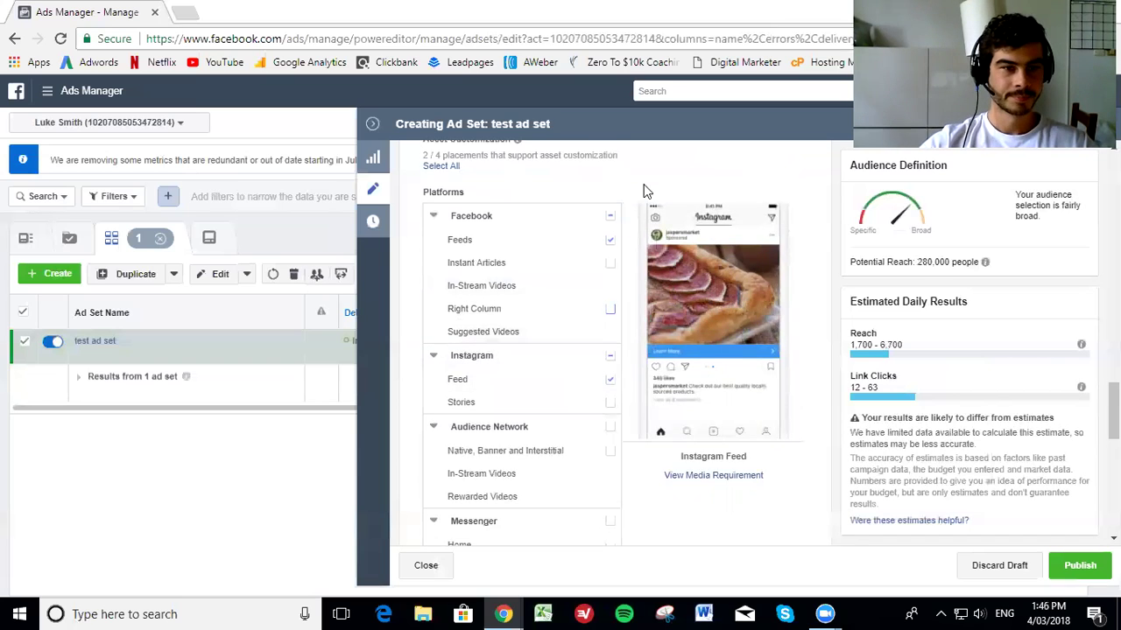
scroll(667, 244, down, 2)
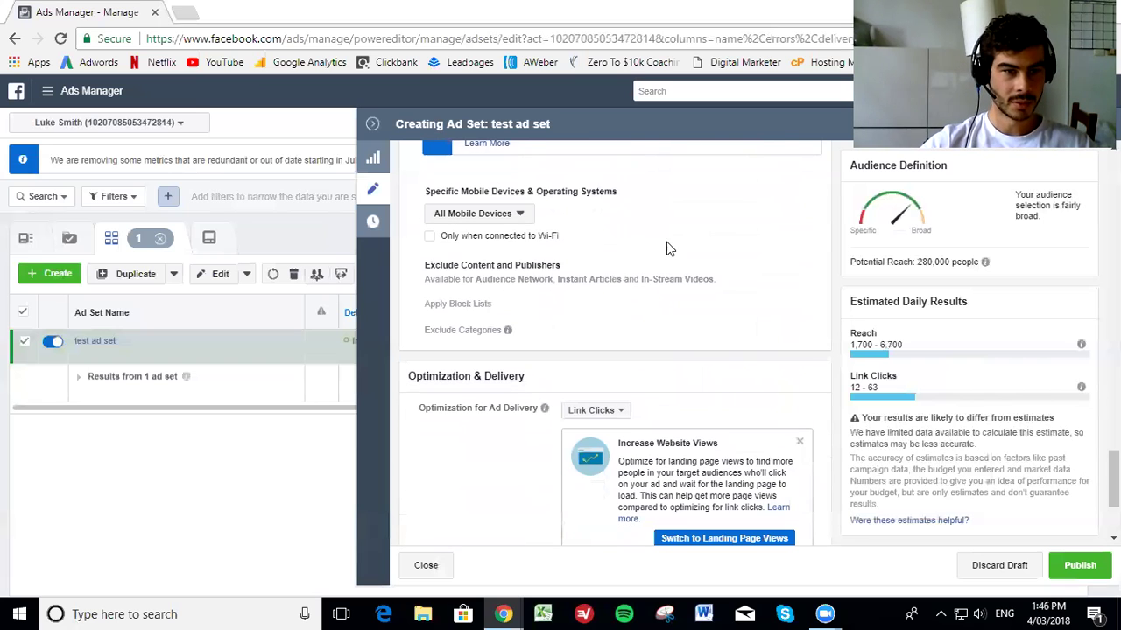
click(520, 213)
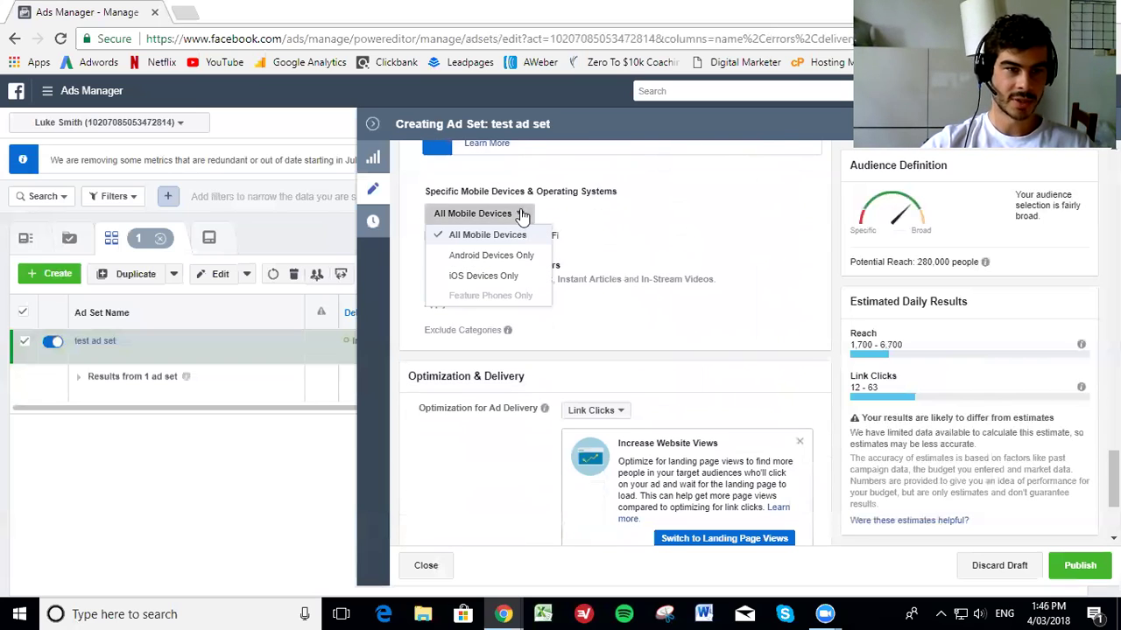
click(703, 197)
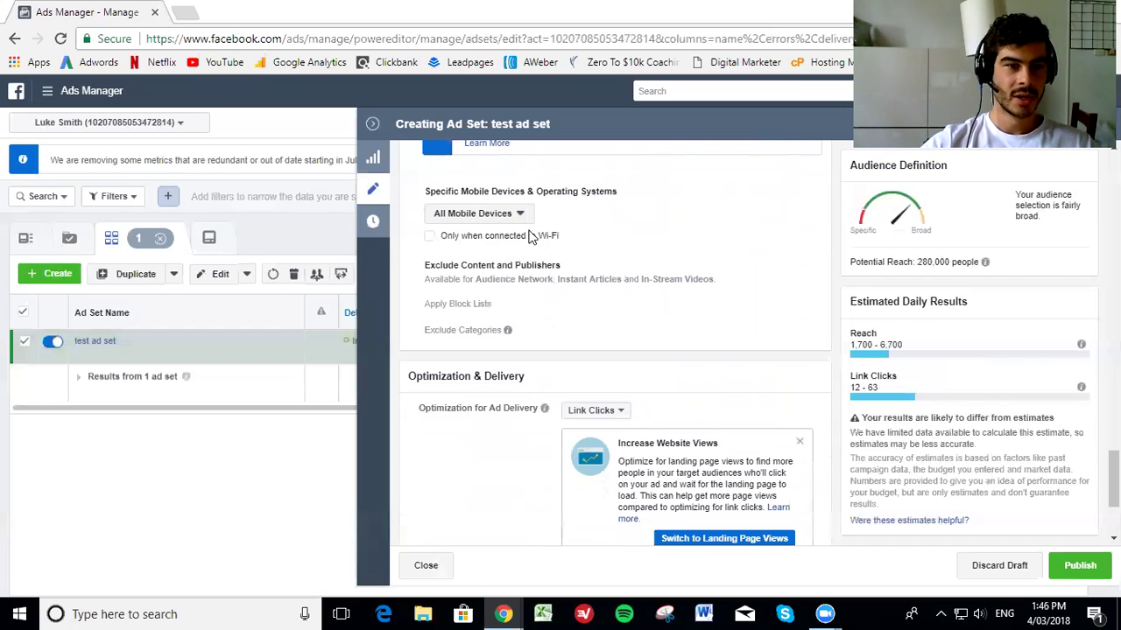
Review the optimization choices for ad delivery, keep Link Clicks, and expand the delivery type options.
scroll(701, 209, down, 1)
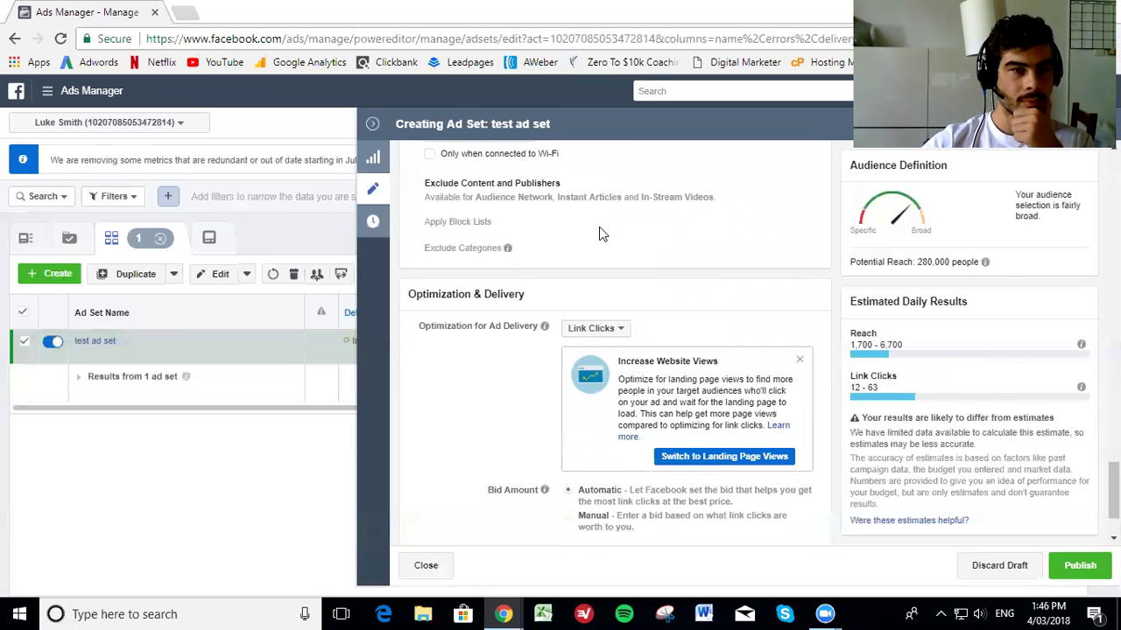
scroll(644, 298, down, 1)
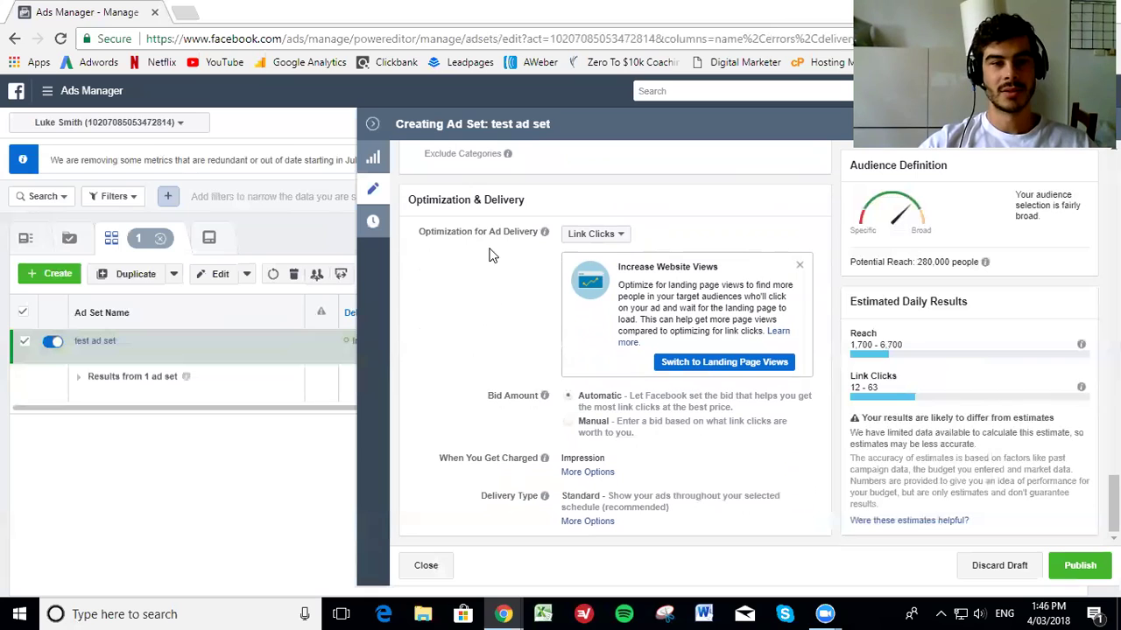
click(602, 233)
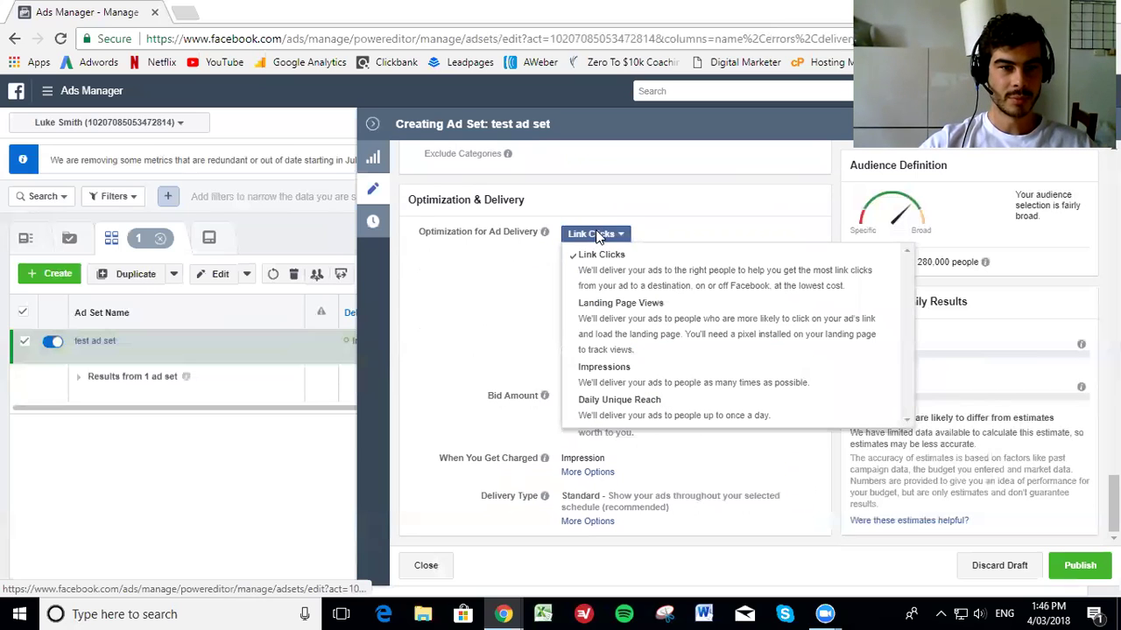
click(560, 256)
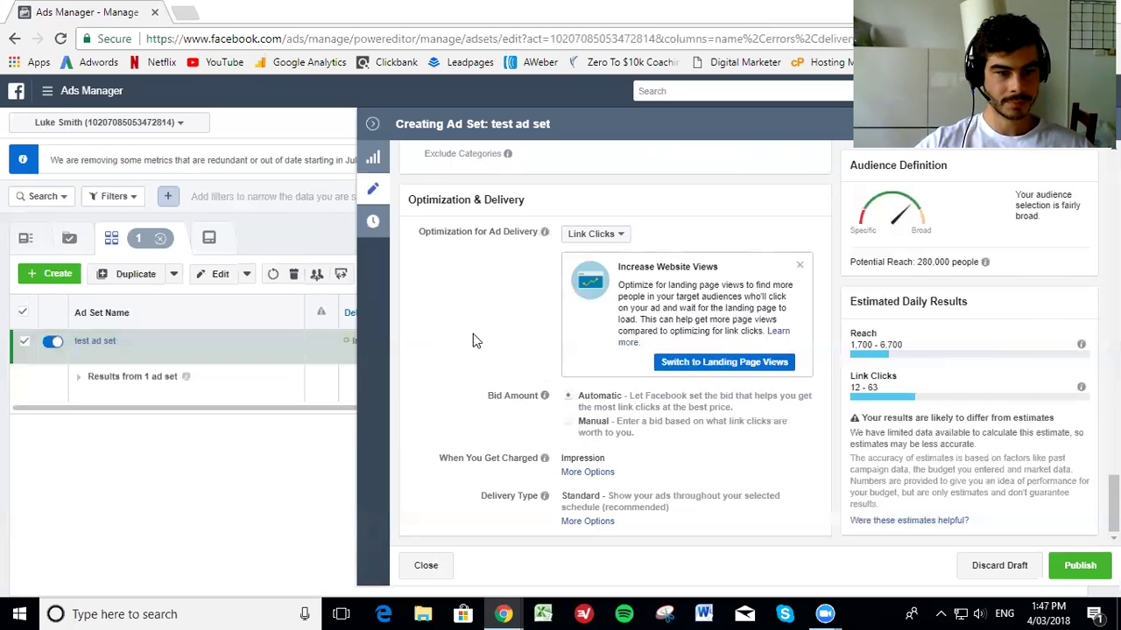
click(580, 521)
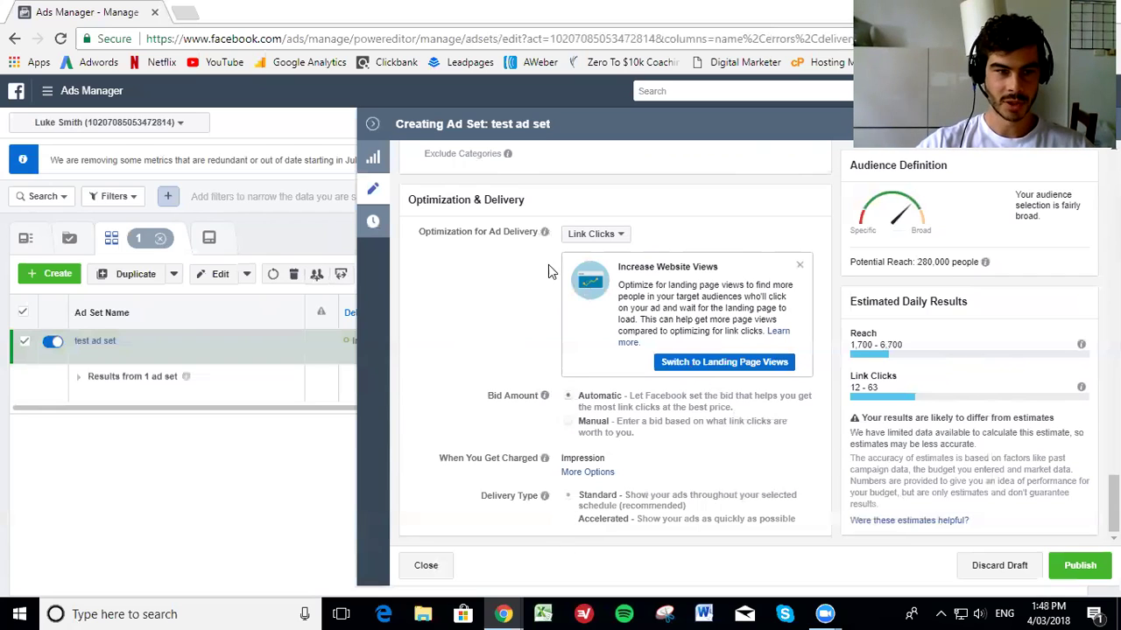
Close the ad set editor and open the list of ads belonging to the test ad set.
click(373, 123)
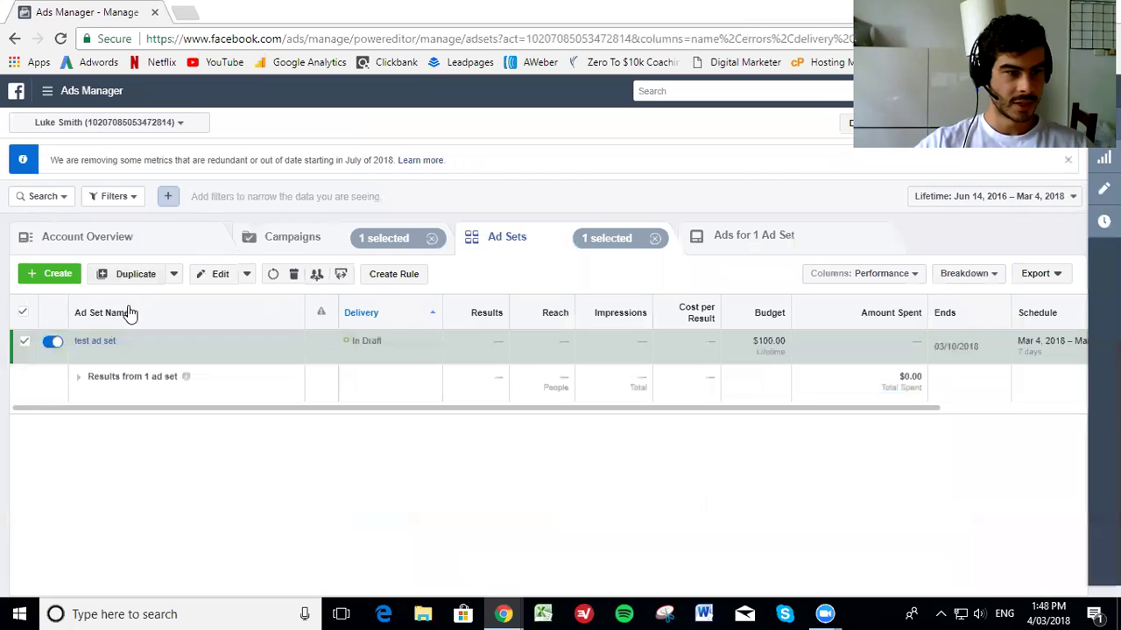
click(97, 340)
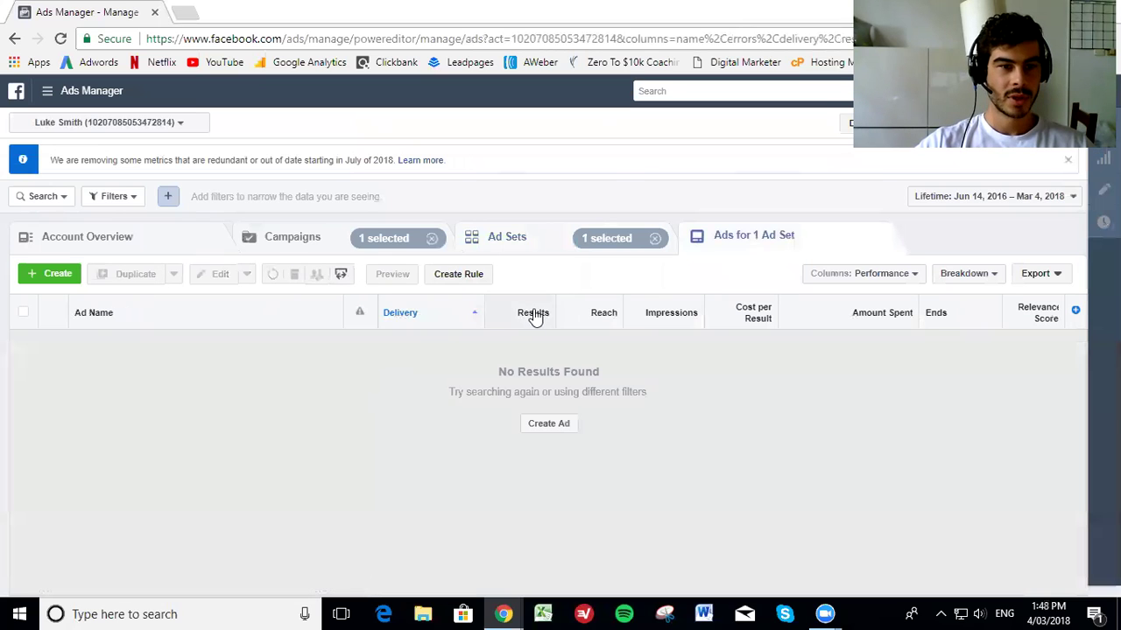